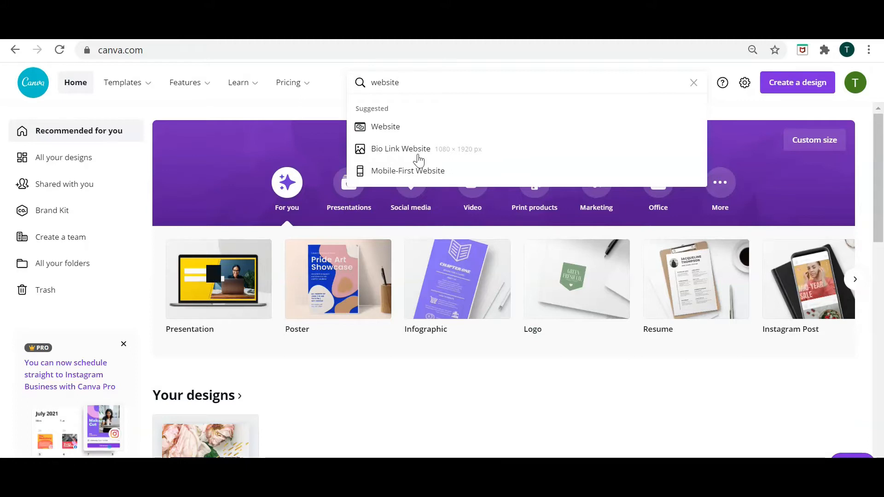
- Open the Mobile-First Website templates from the suggestions for "website"
left_click(414, 171)
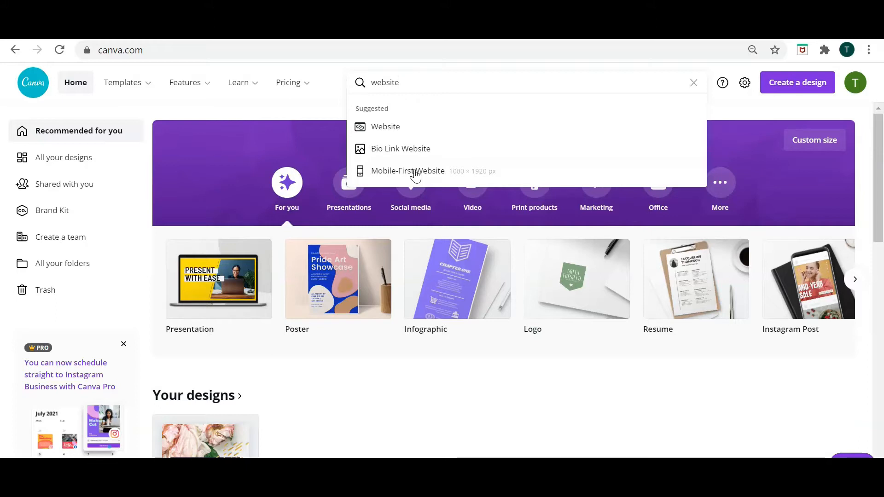
left_click(416, 171)
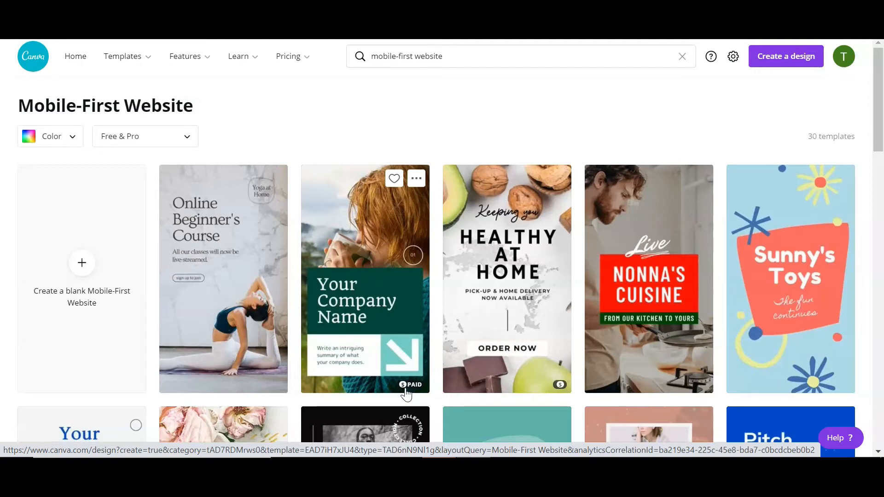
- Preview the Cream Brown Yoga Studio Mobile-First Website template and its design details, and close the preview
left_click(276, 180)
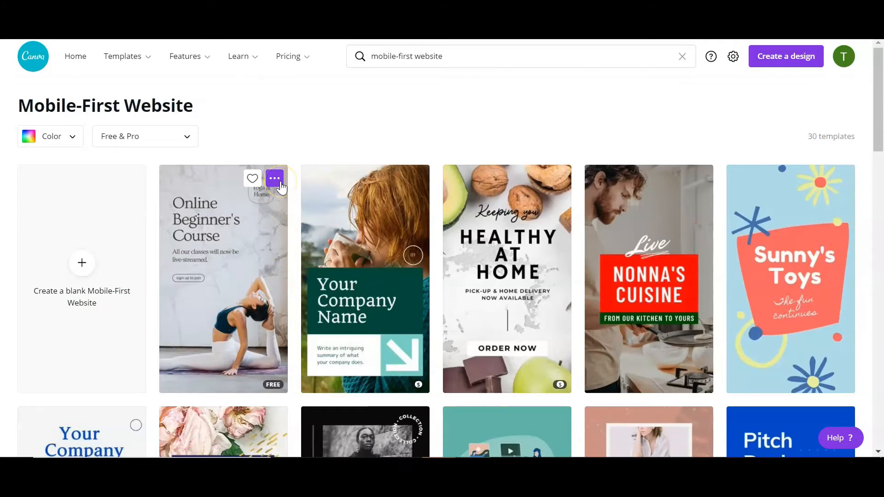
left_click(282, 184)
left_click(276, 181)
left_click(292, 275)
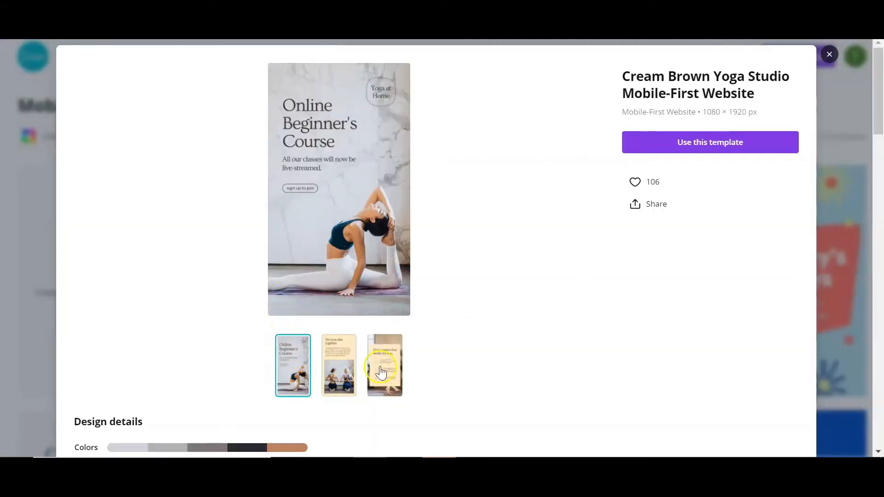
scroll(396, 333, "down", 3)
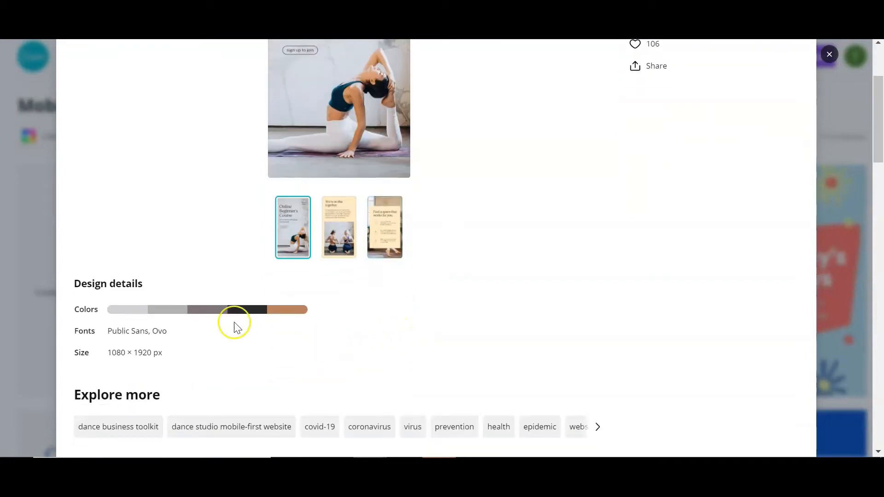
scroll(442, 299, "up", 3)
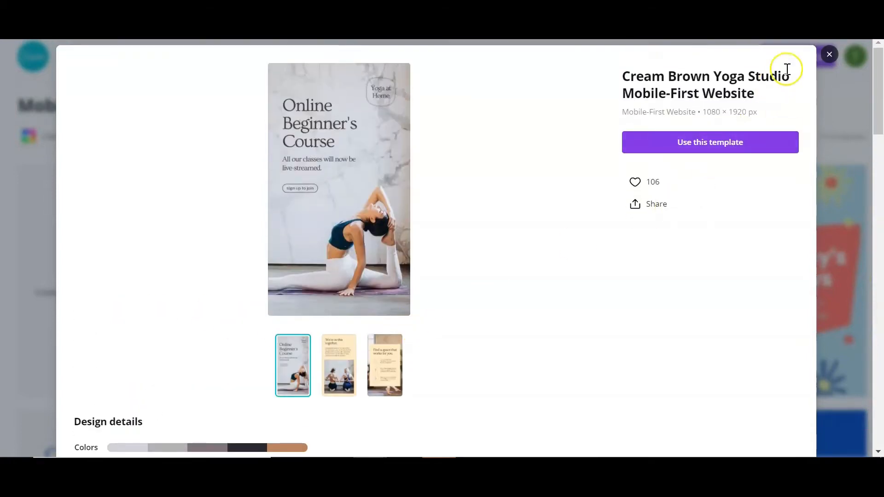
left_click(829, 55)
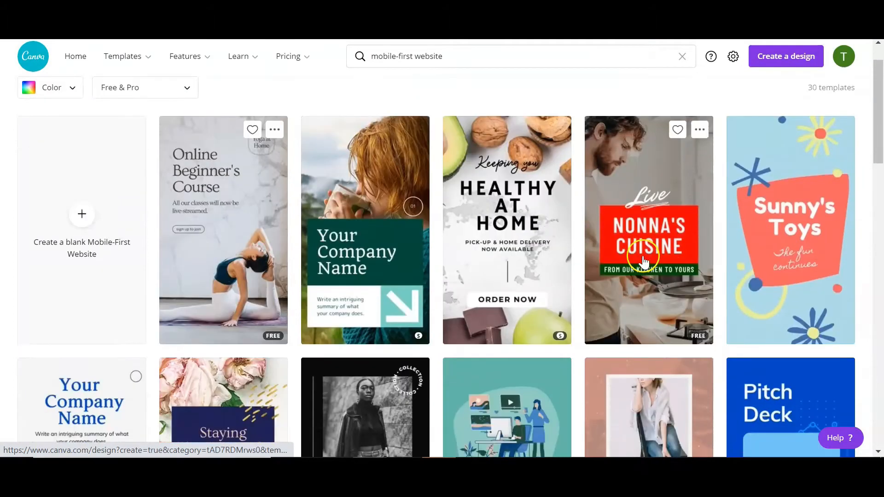
- Preview the Green and Blue Illustrative Technology Mobile-First Presentation template and its pages, and close the preview
scroll(642, 261, "down", 2)
left_click(558, 281)
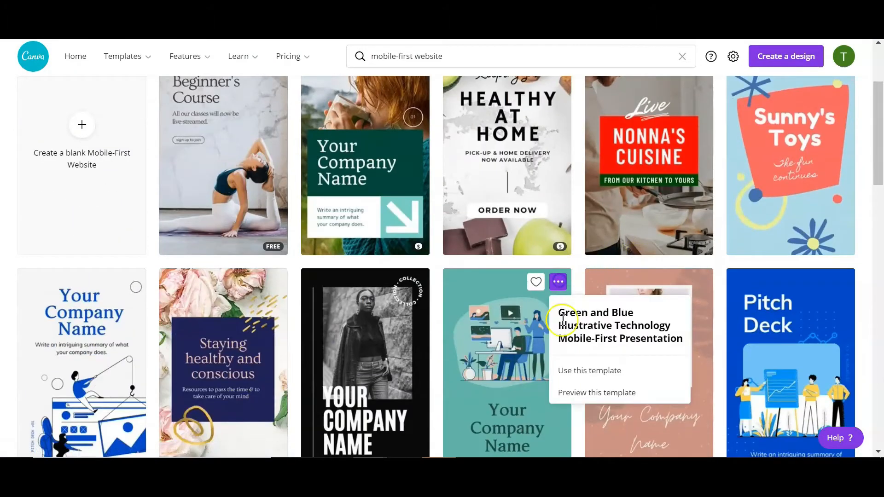
left_click(578, 393)
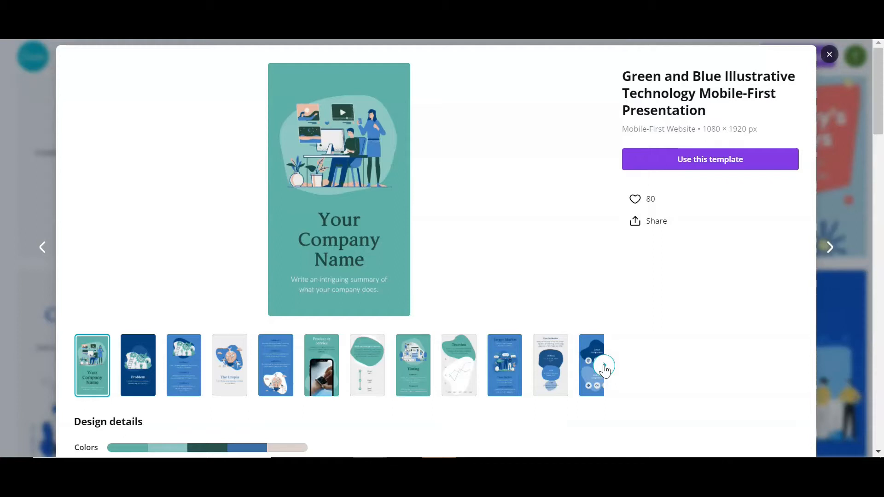
left_click(829, 55)
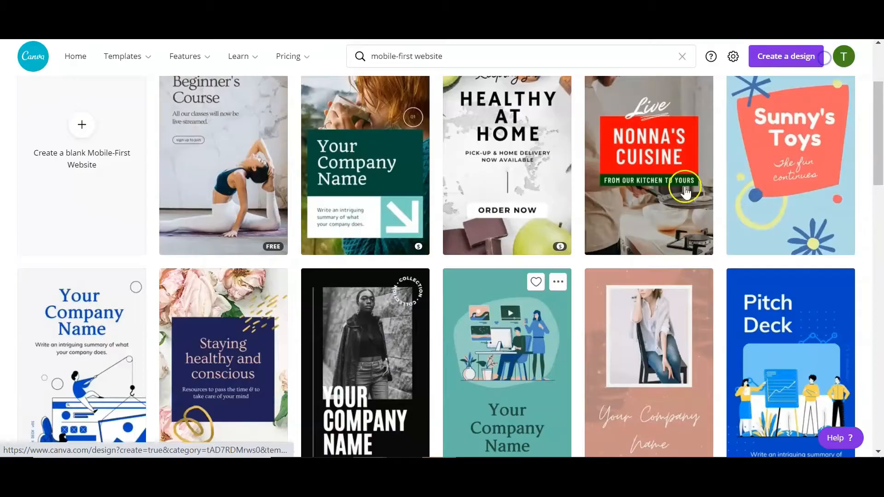
- Start a new design from the free "Staying healthy and conscious" floral template and look through its pages
scroll(509, 244, "down", 2)
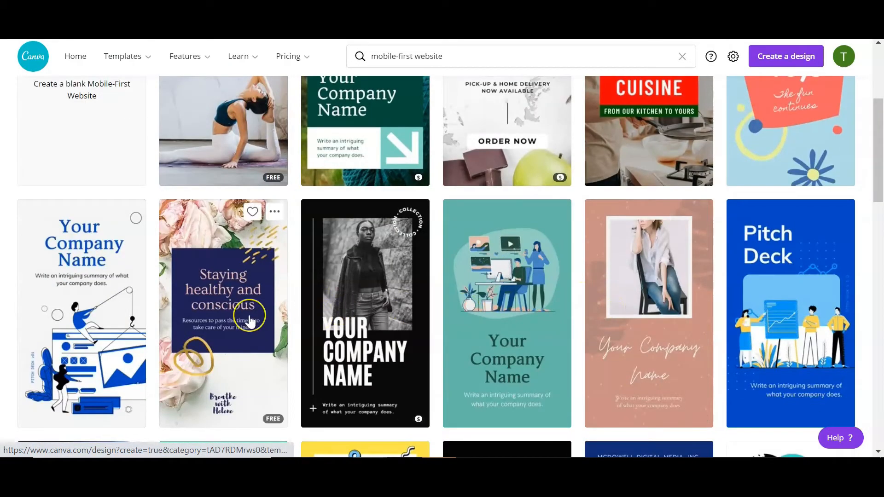
left_click(271, 272)
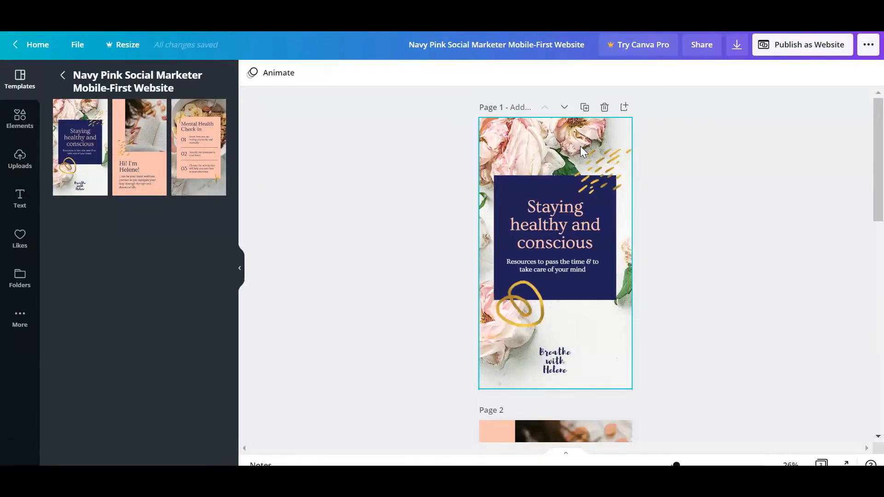
scroll(580, 146, "down", 6)
scroll(580, 146, "up", 4)
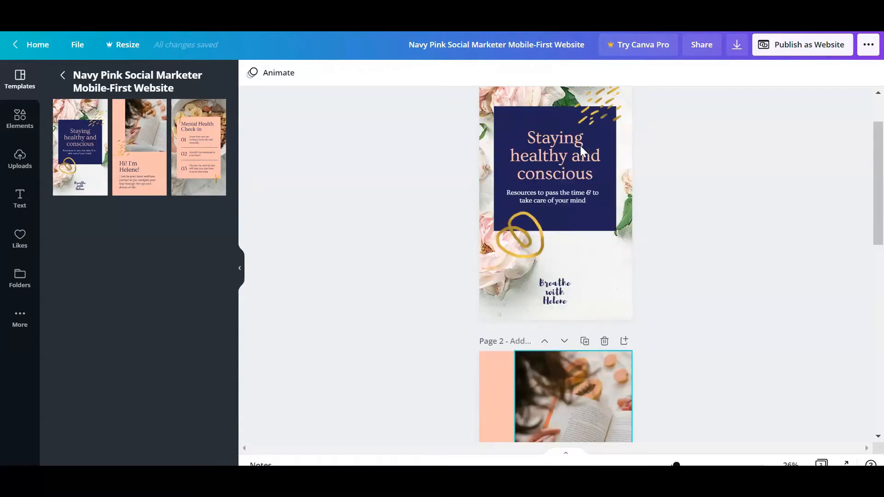
scroll(580, 145, "up", 2)
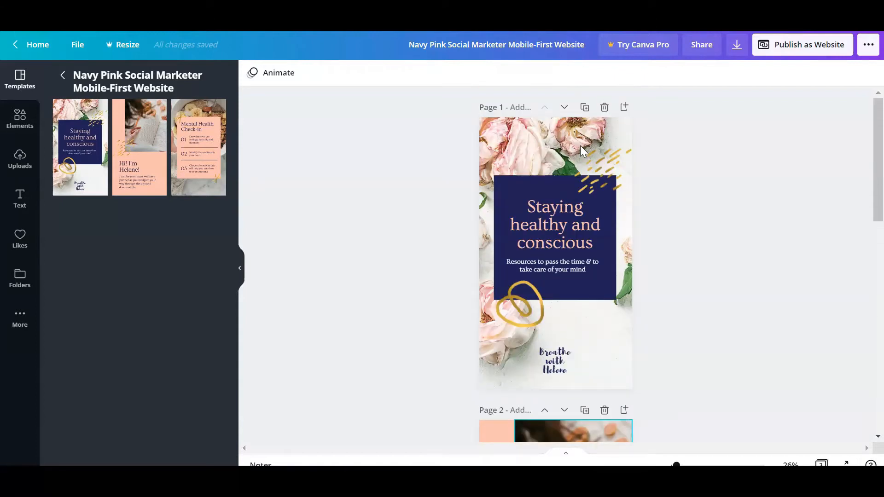
- Add a new page after the "Mental Health Check-in" page
left_click(356, 158)
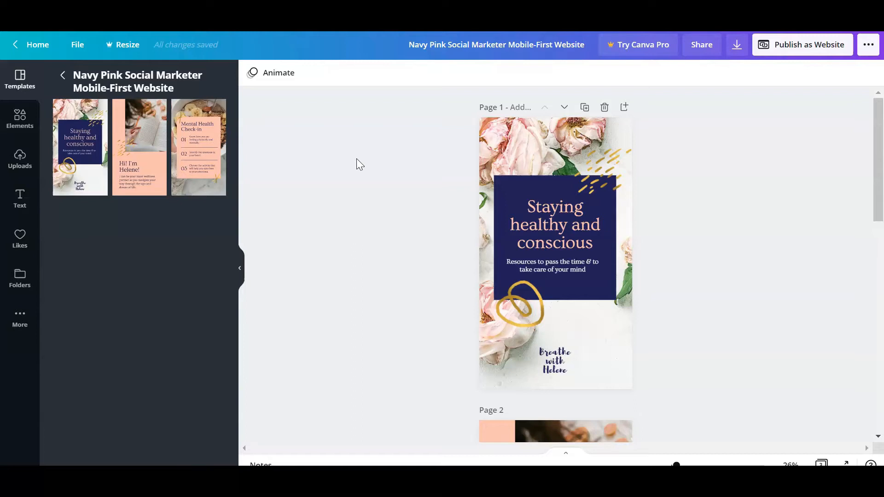
left_click(525, 136)
scroll(526, 135, "down", 2)
scroll(525, 135, "up", 2)
scroll(526, 136, "down", 10)
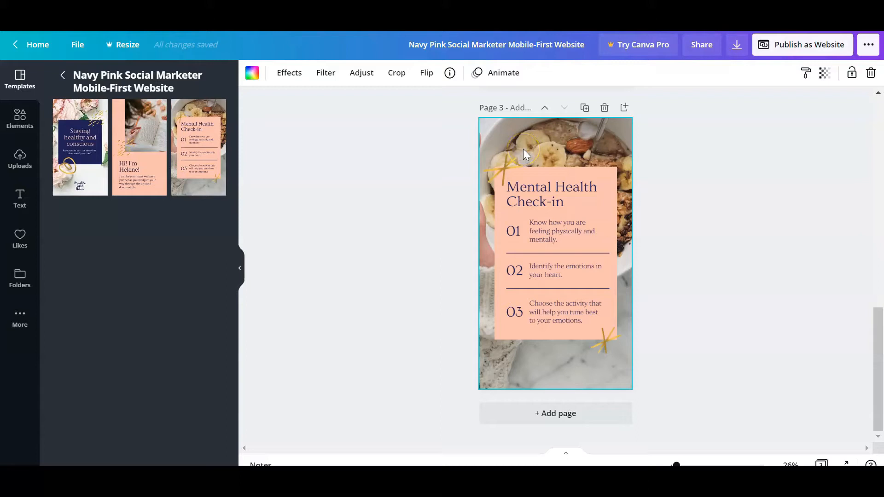
left_click(558, 421)
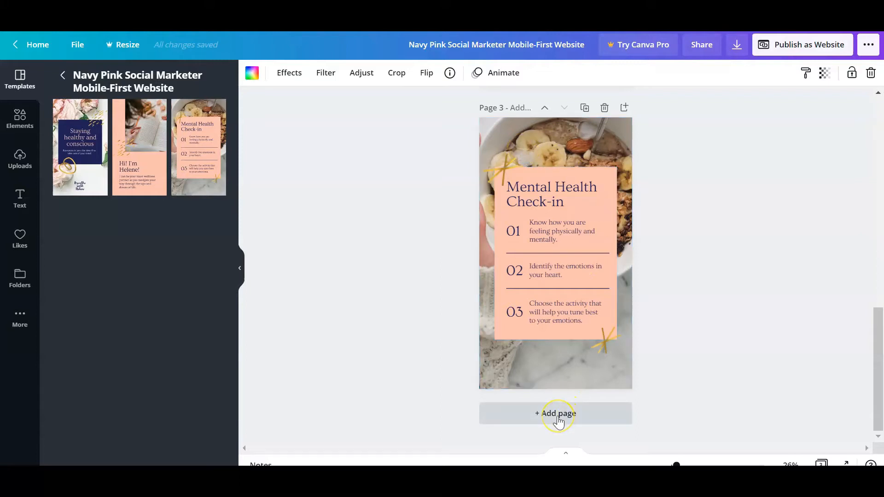
left_click(558, 421)
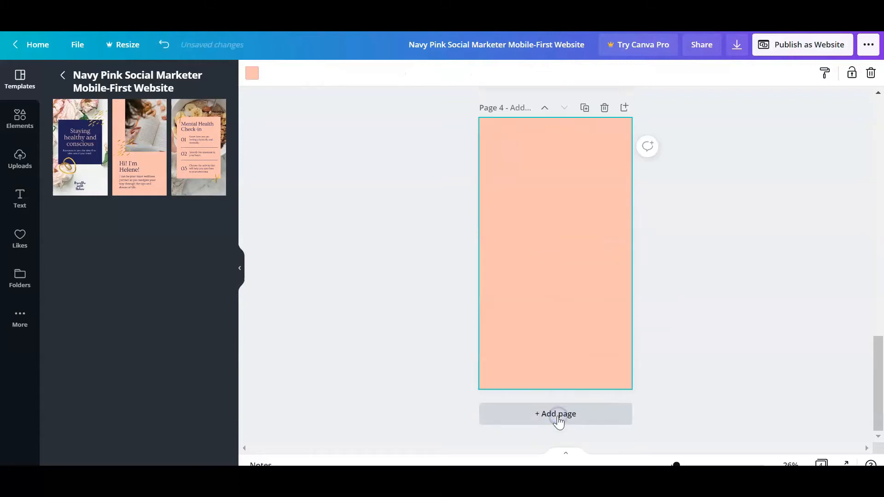
- Apply the "Contact Us" page of the Brown and White Simple Overlay Shadows Productivity Service template to page 4
left_click(65, 77)
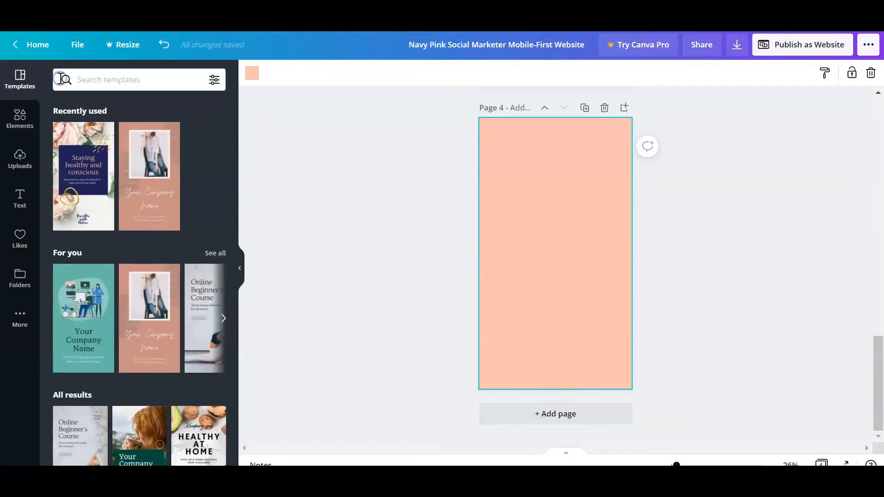
mouse_move(123, 149)
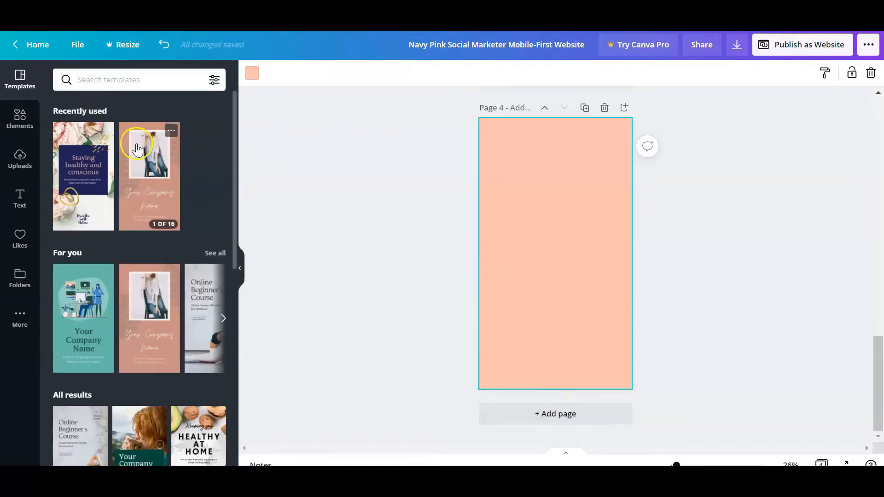
left_click(159, 216)
scroll(158, 217, "down", 5)
scroll(158, 216, "down", 1)
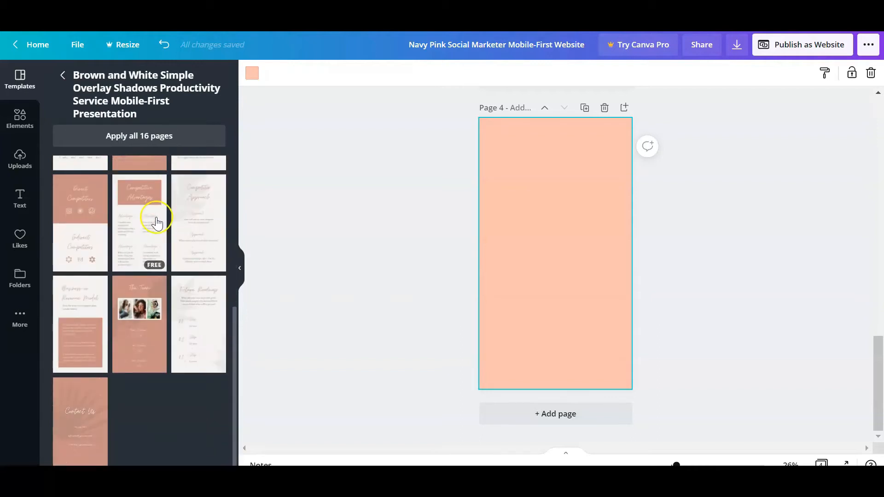
left_click(94, 395)
left_click(545, 256)
- Review the layout of all four pages from the cover to the "Contact Us" page
scroll(556, 263, "up", 15)
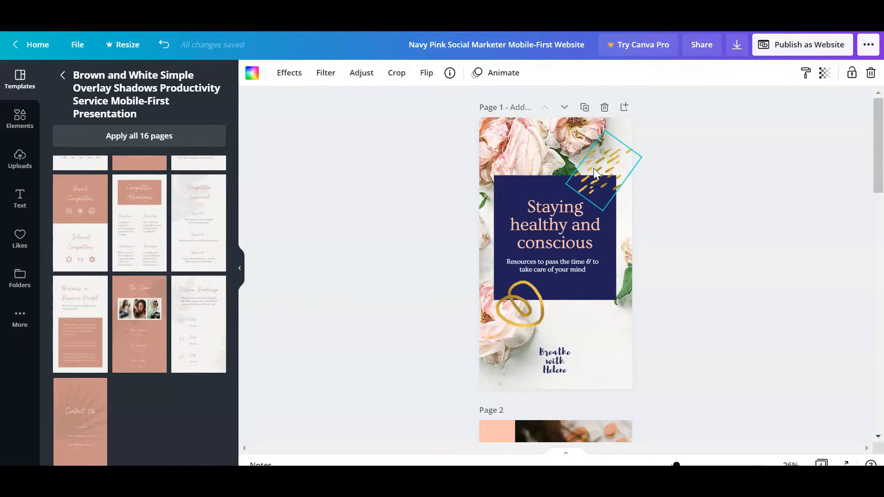
scroll(593, 170, "down", 6)
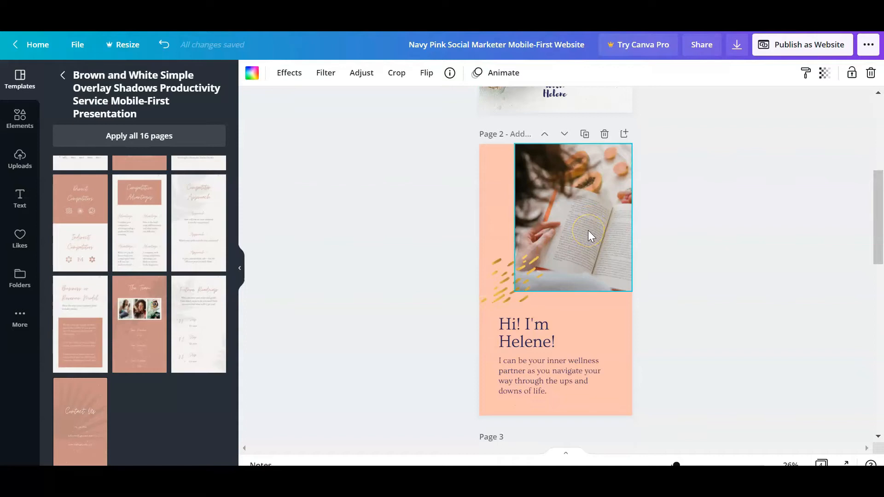
scroll(588, 231, "down", 5)
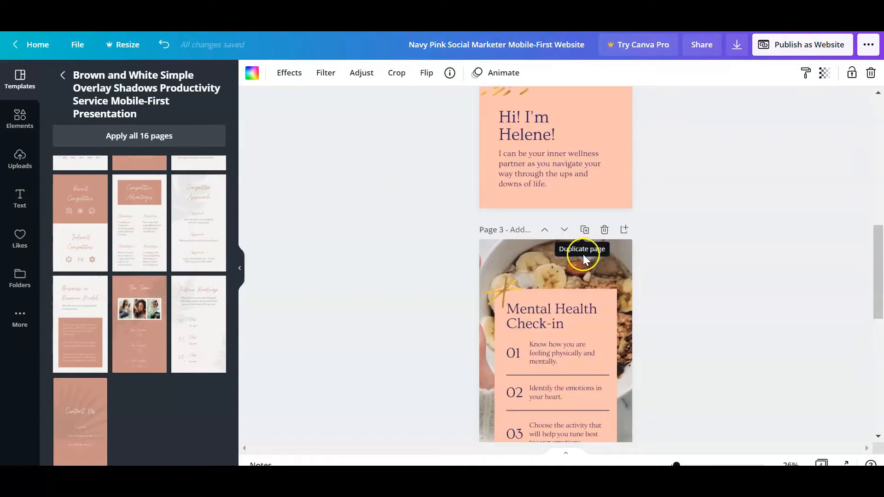
scroll(583, 263, "down", 5)
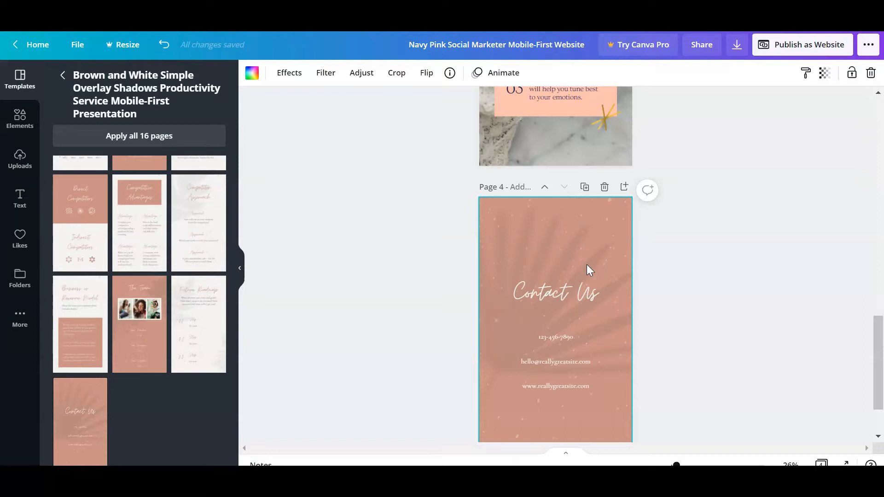
scroll(586, 265, "up", 15)
left_click(495, 181)
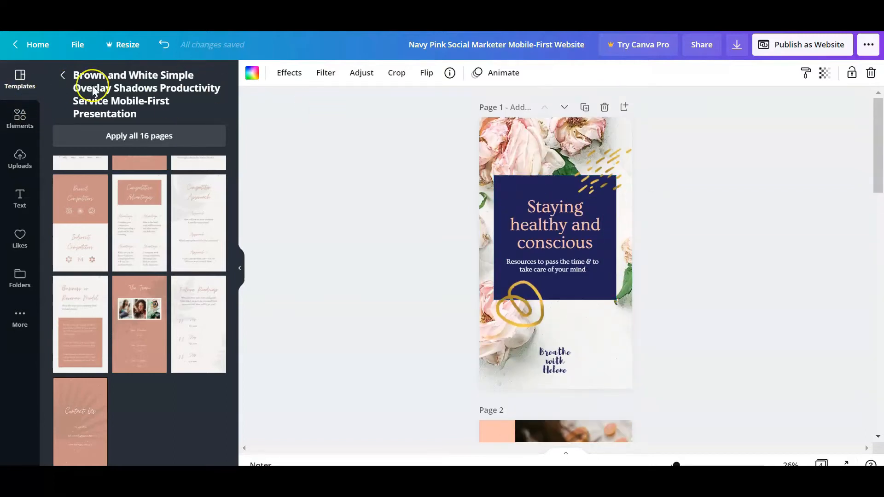
- Try the uploaded pink roses photo as the background of page 1 and undo the replacement
left_click(556, 142)
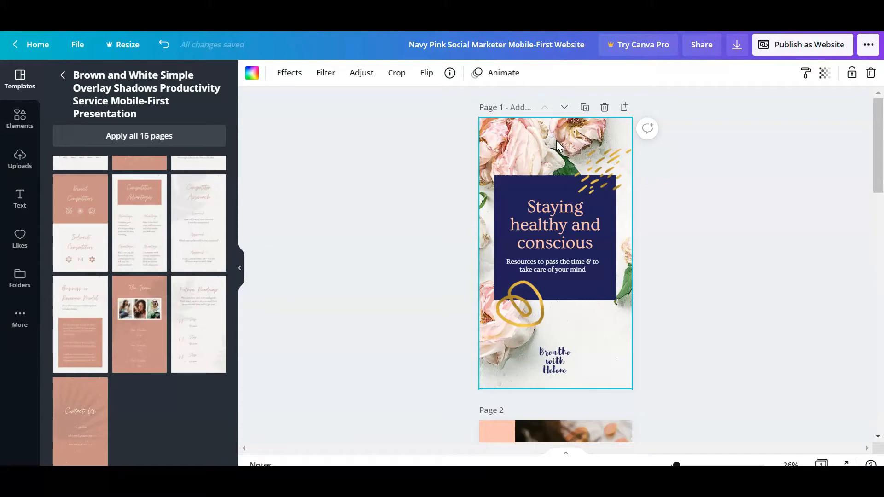
left_click(558, 147)
left_click(536, 143)
left_click(19, 162)
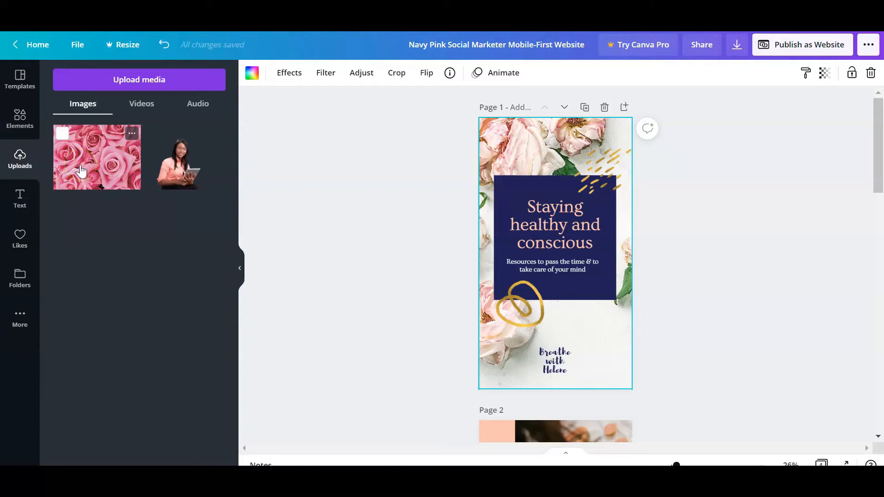
left_click(84, 164)
left_click_drag(84, 167, 363, 206)
mouse_move(468, 220)
left_mouse_down()
mouse_move(509, 223)
mouse_move(480, 225)
left_mouse_up()
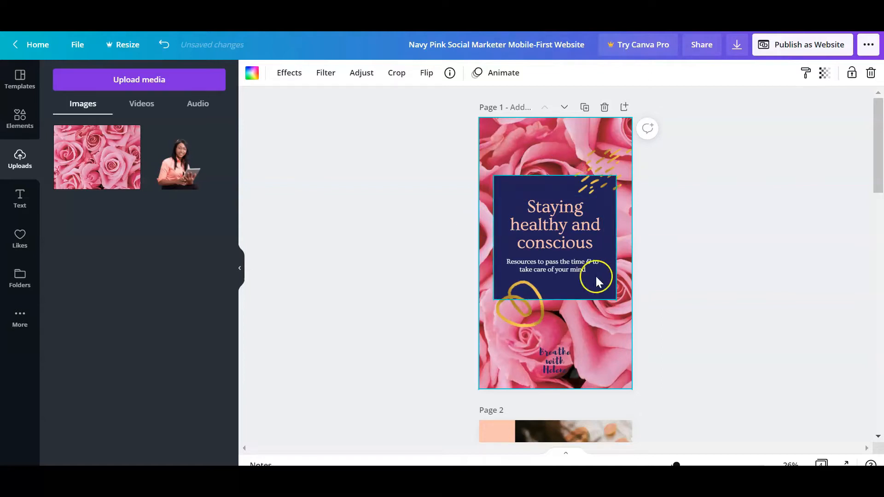
left_click(163, 44)
mouse_move(197, 134)
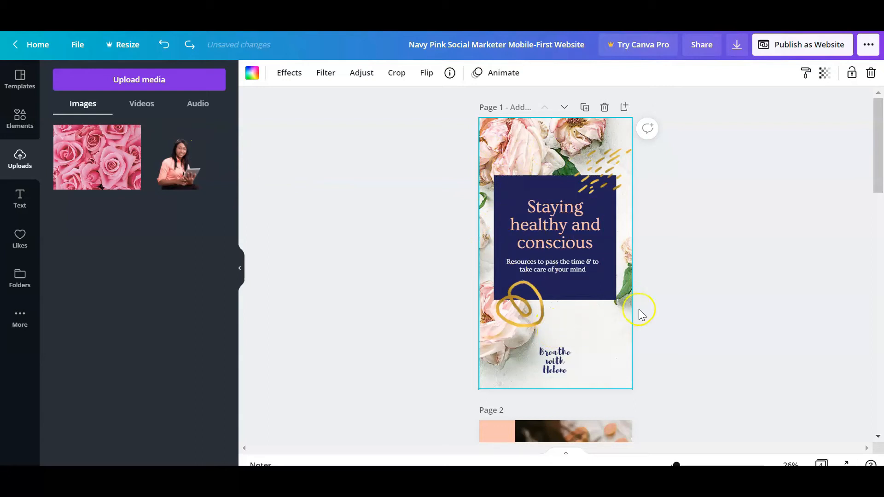
- Delete the gold loop graphic and the script brand text below the navy box on page 1
left_click(538, 316)
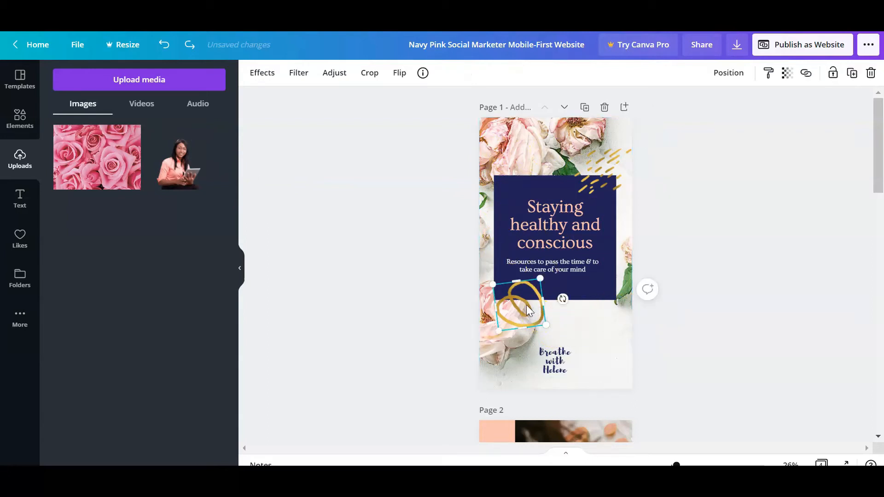
left_click(871, 73)
left_click(544, 373)
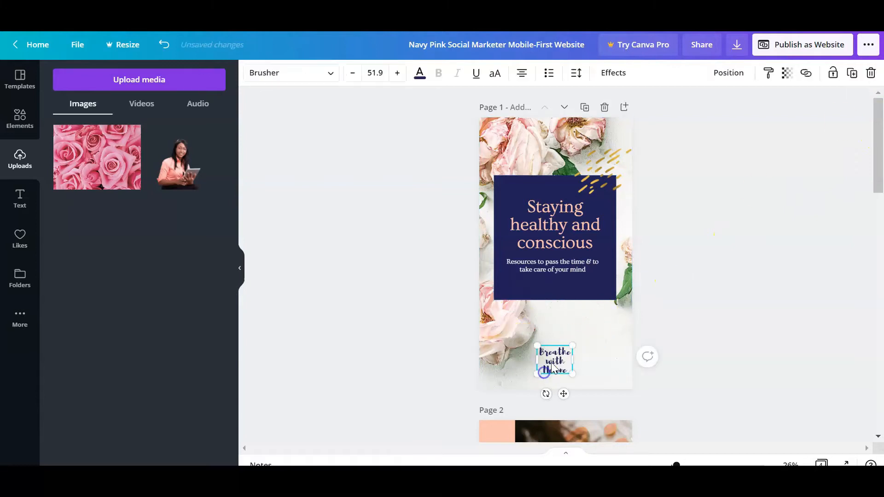
left_click(870, 73)
- Duplicate the gold dashes graphic on page 1 and place the copy over the navy box's lower-left corner
left_click(612, 170)
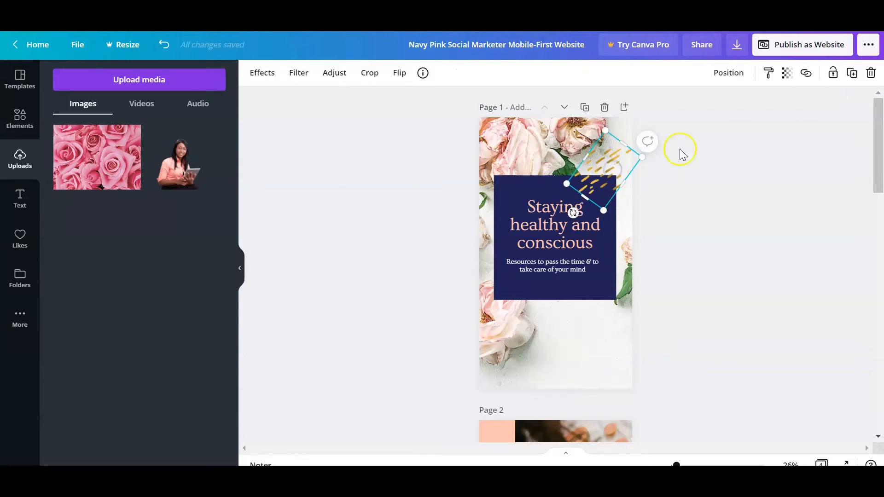
left_click(851, 74)
left_click_drag(612, 171, 506, 297)
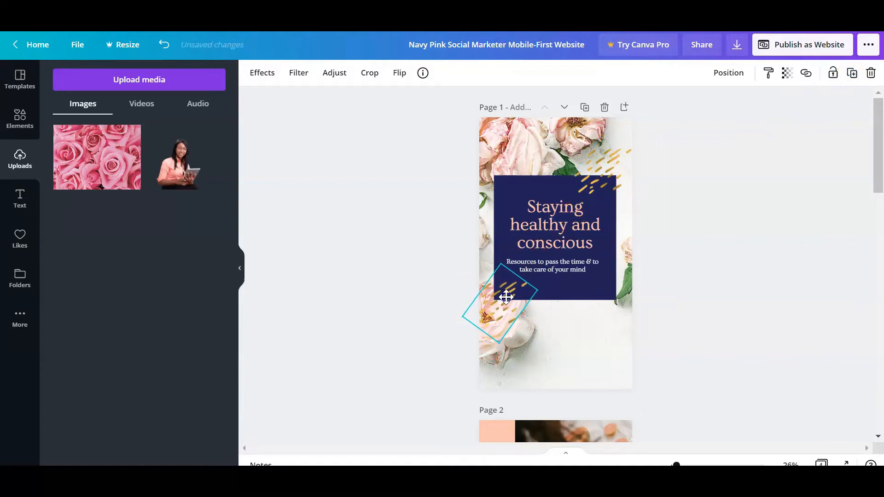
- Replace the heading in the navy box on page 1 with "Luxury Events"
double_click(575, 244)
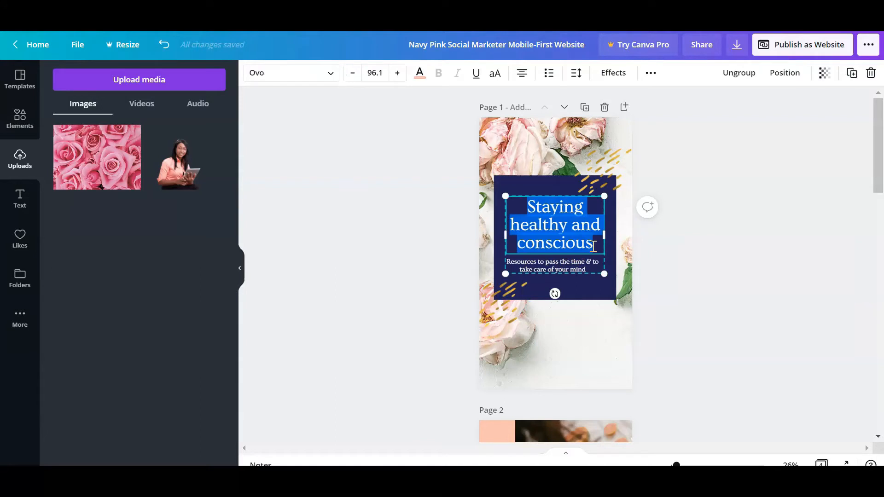
type("Luxur")
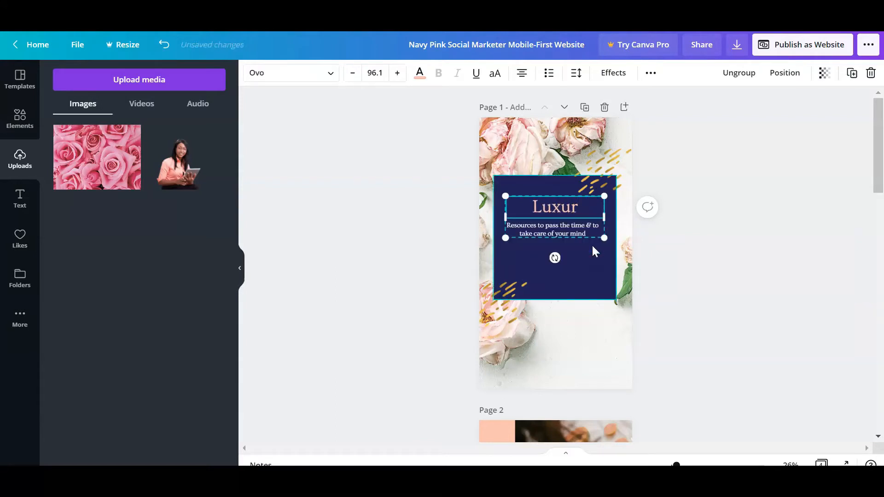
type("r")
key("BackSpace")
type("y Event")
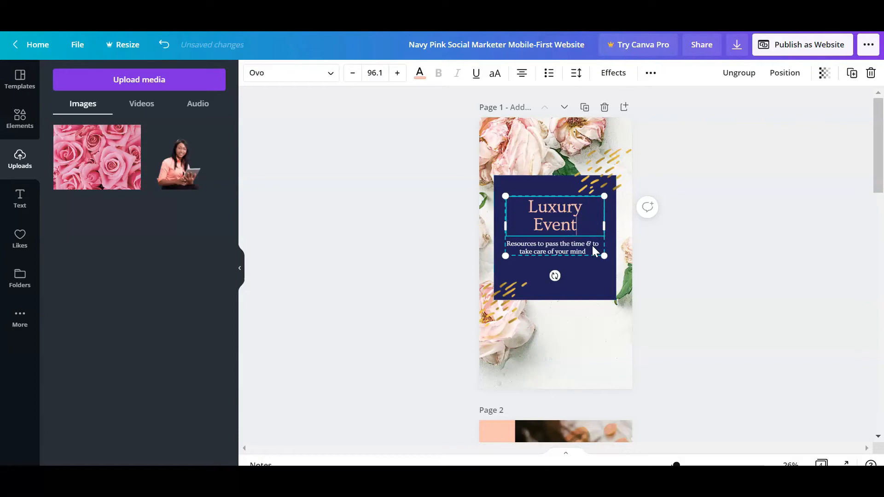
type("s")
- Replace the subtitle under the page 1 heading with "Chich elegant event design for your special day."
left_click(585, 251)
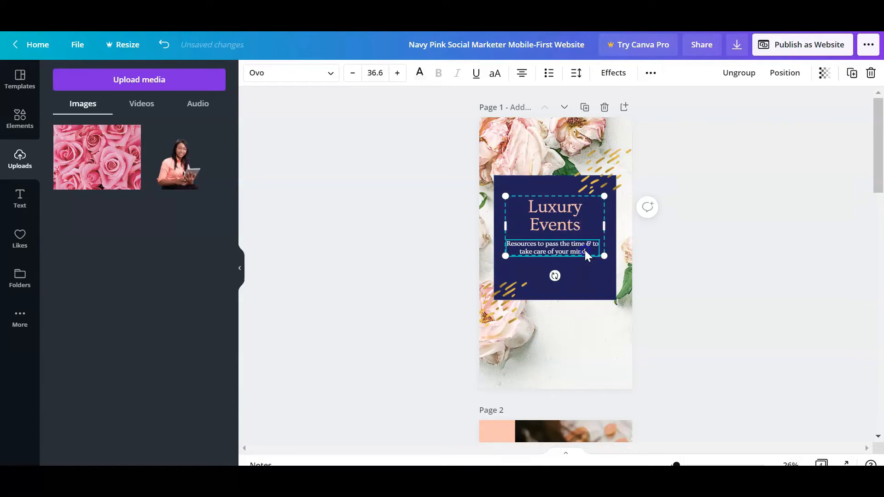
double_click(584, 250)
type("Ch")
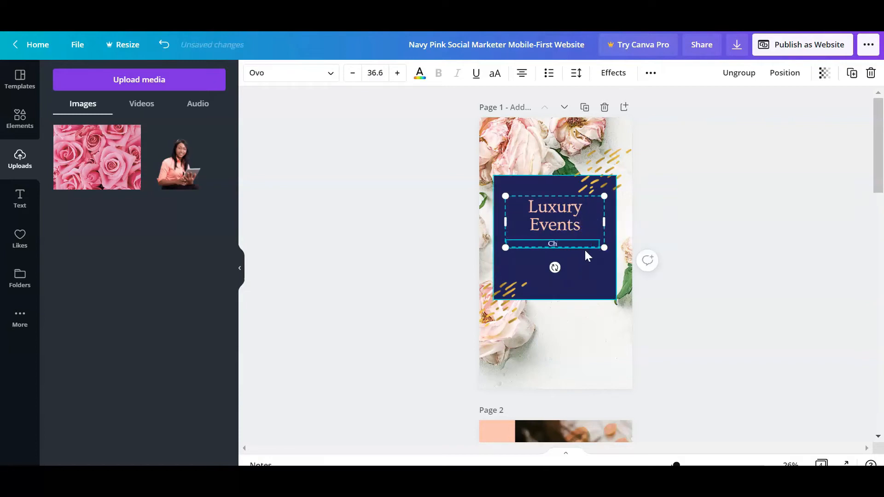
type("ich elegant event design for your special")
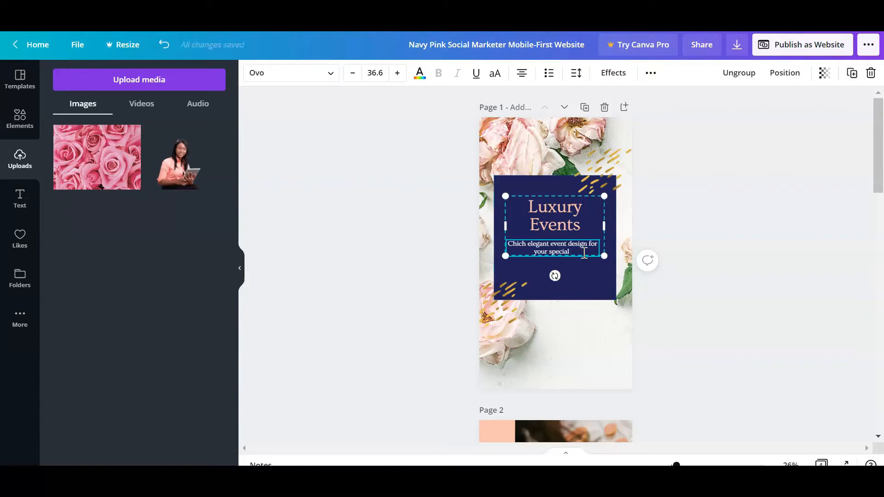
type(" day.")
left_click(583, 244)
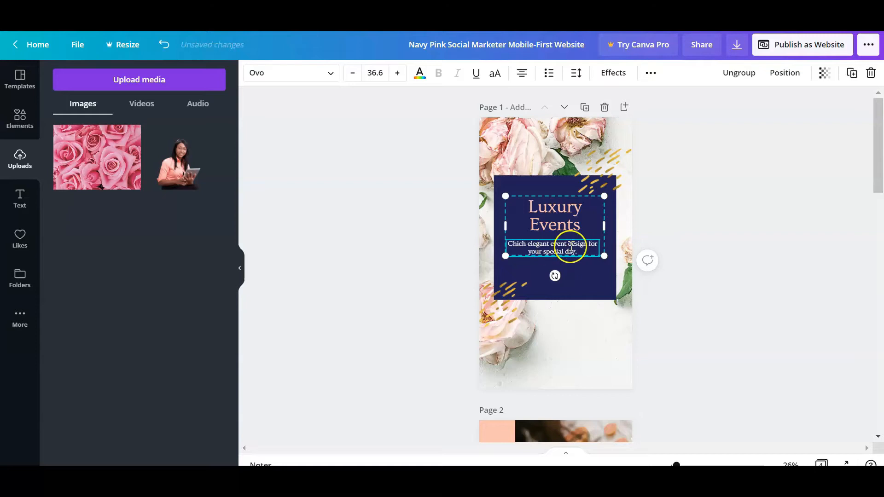
left_click(583, 242)
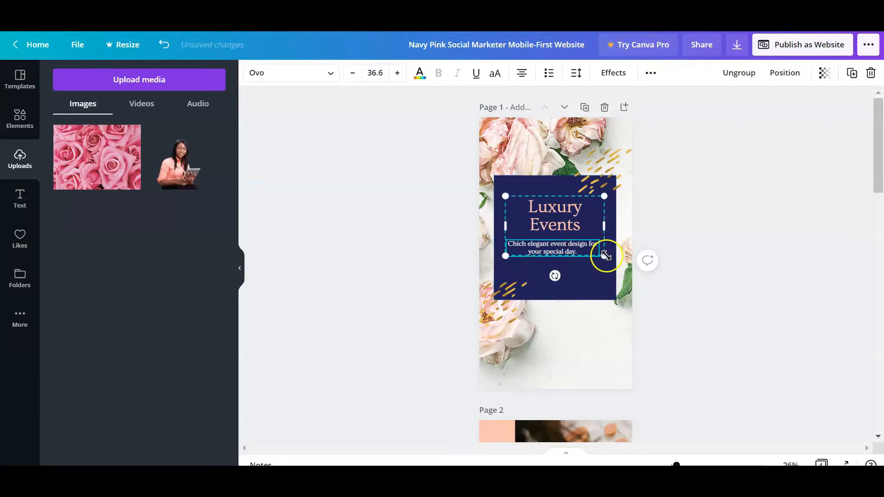
- Enlarge the grouped heading and subtitle across the navy box's width, bringing the subtitle to about font size 48.8
left_click_drag(505, 193, 494, 187)
left_click_drag(604, 256, 611, 261)
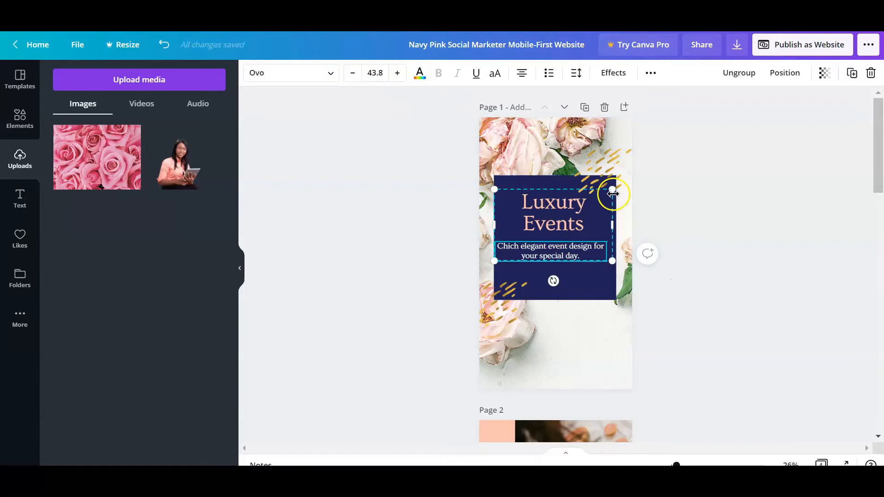
left_click_drag(612, 189, 620, 184)
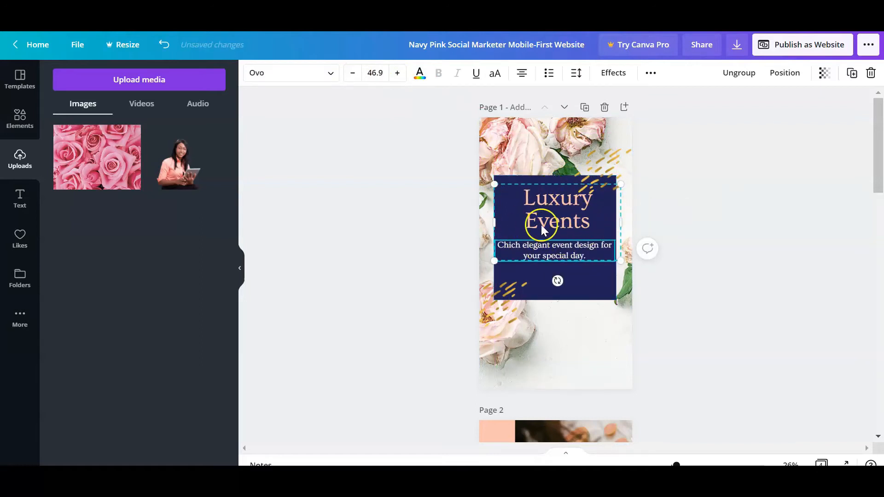
left_click(288, 74)
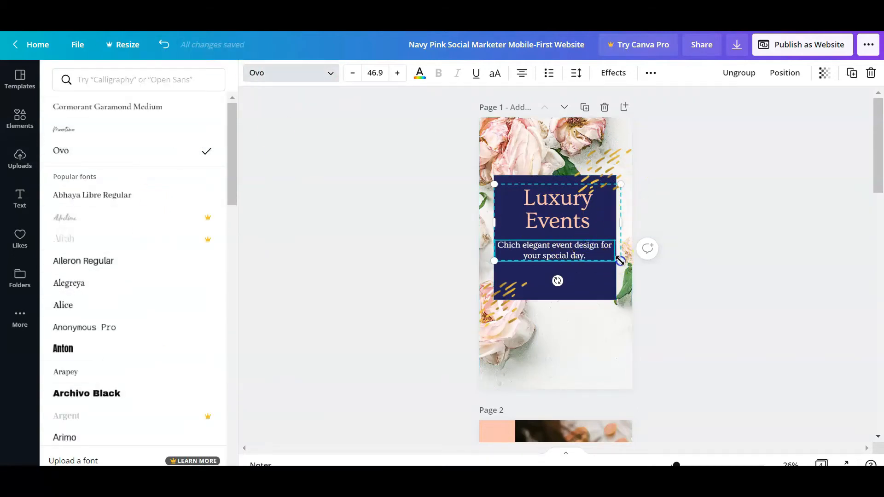
left_click_drag(620, 261, 621, 266)
left_click_drag(495, 264, 496, 264)
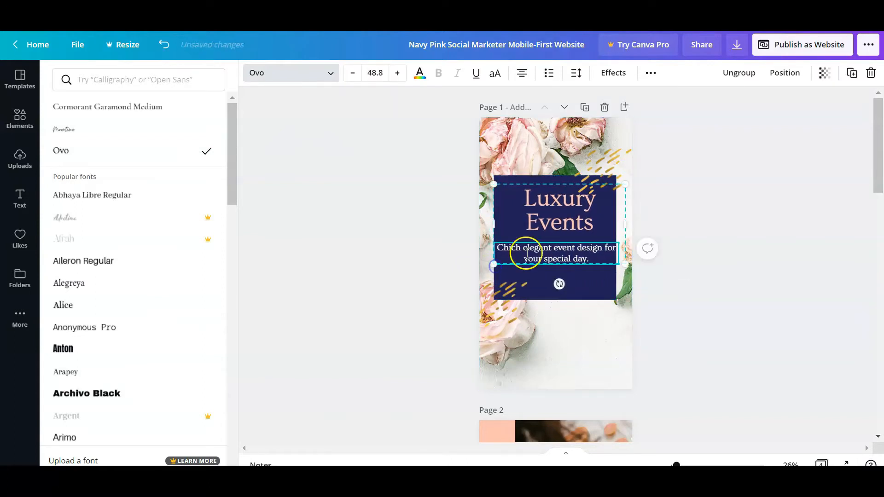
- Correct the first word of the page 1 subtitle to "Chic"
key("BackSpace")
key("BackSpace")
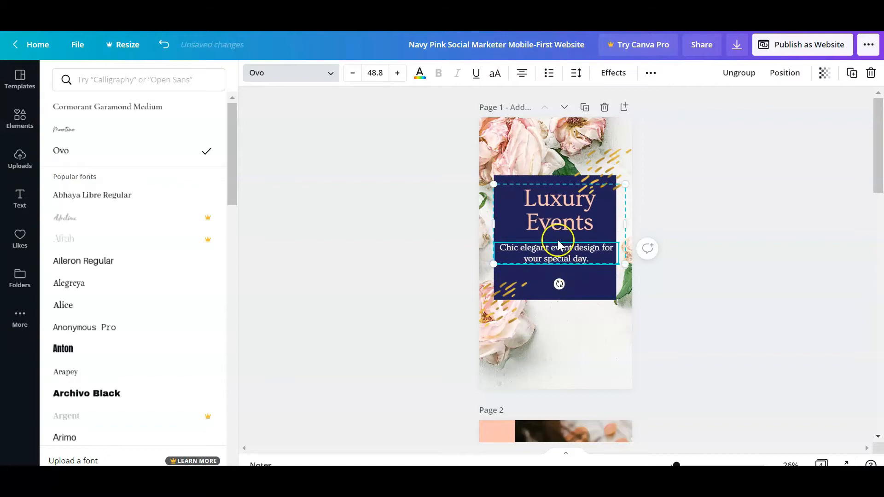
scroll(600, 231, "down", 2)
left_click(600, 232)
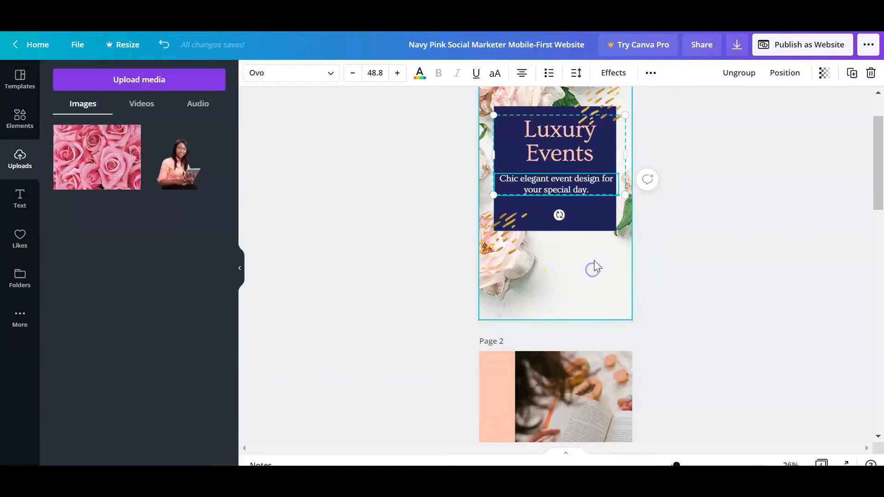
- Ungroup the "Hi! I'm" heading and the paragraph below it on page 2
scroll(594, 259, "up", 2)
scroll(594, 259, "down", 10)
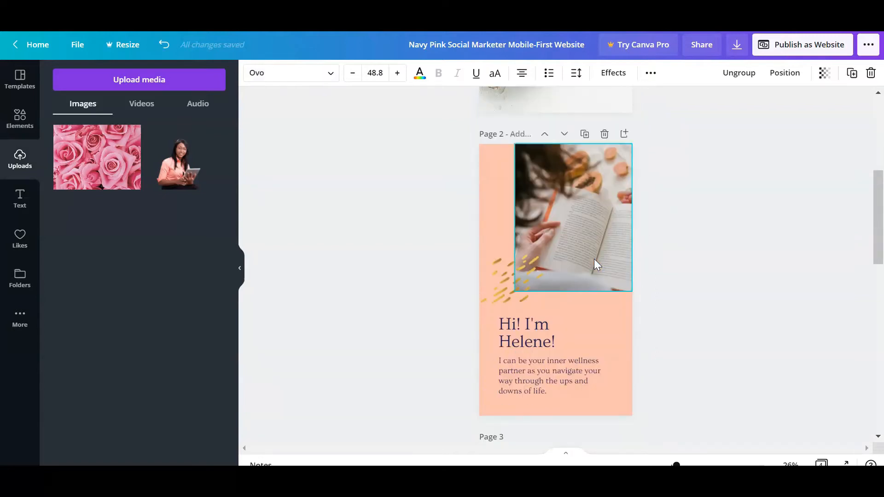
scroll(594, 258, "up", 4)
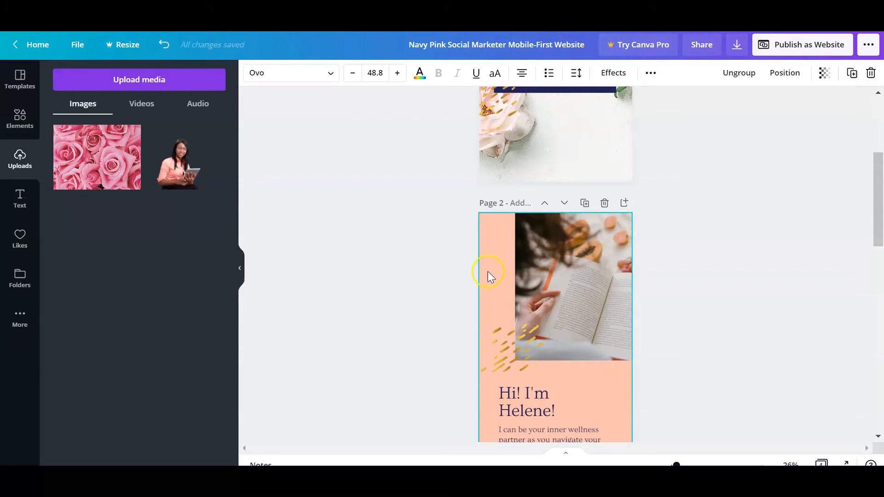
scroll(506, 303, "down", 2)
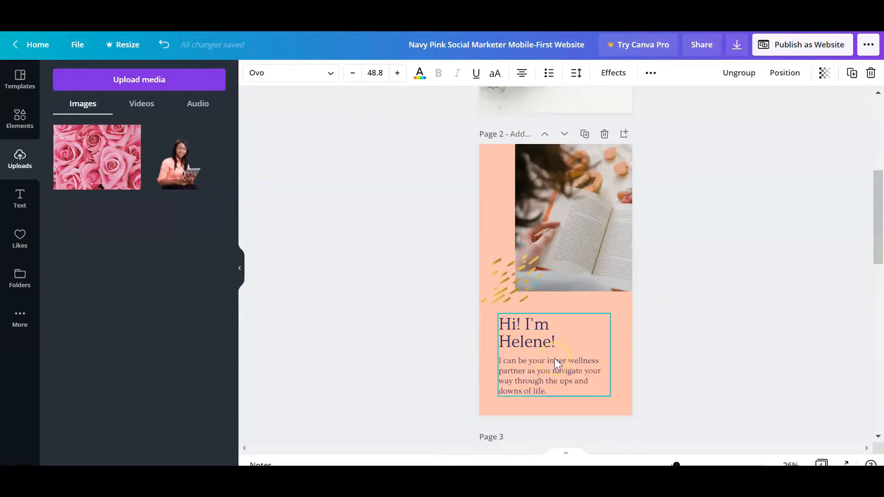
left_click(558, 359)
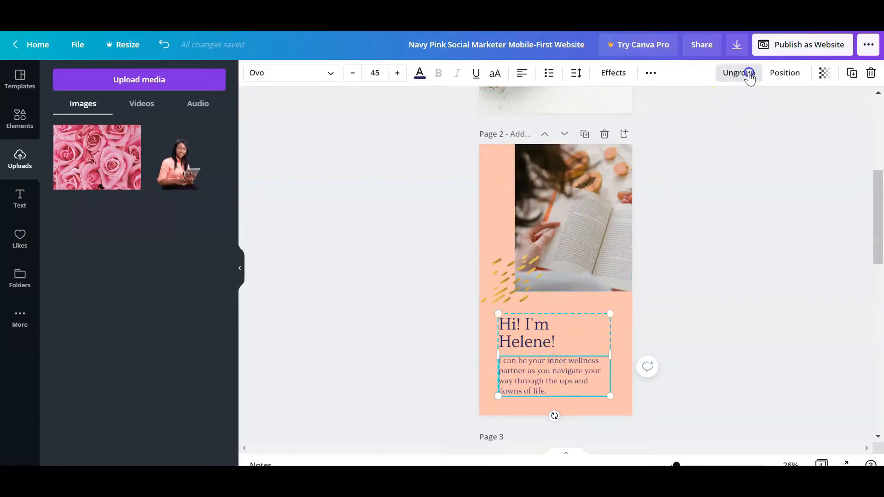
left_click(743, 73)
left_click(597, 302)
- Recolour the heading and the paragraph on page 2 to the light peach document colour
left_click(550, 348)
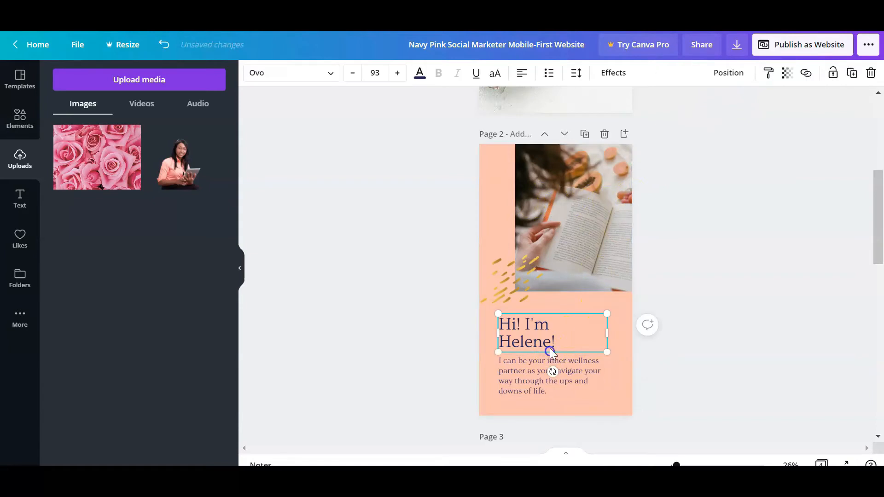
left_click(419, 74)
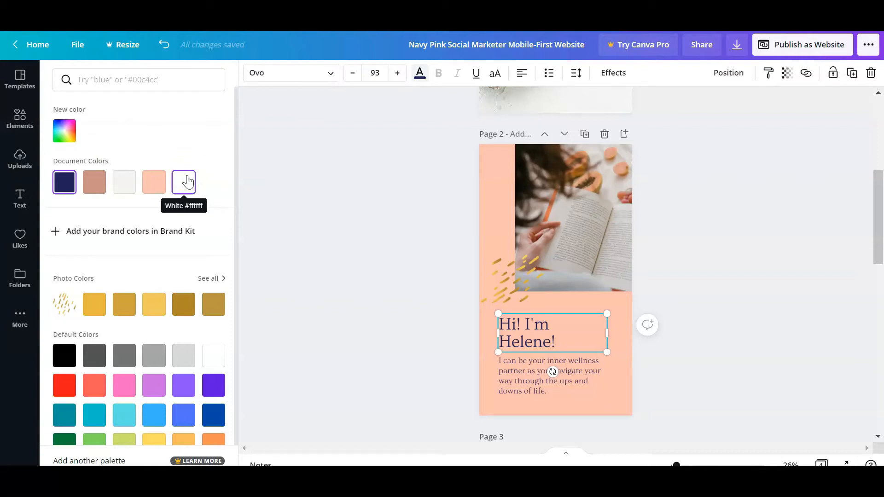
left_click(154, 182)
left_click(542, 364)
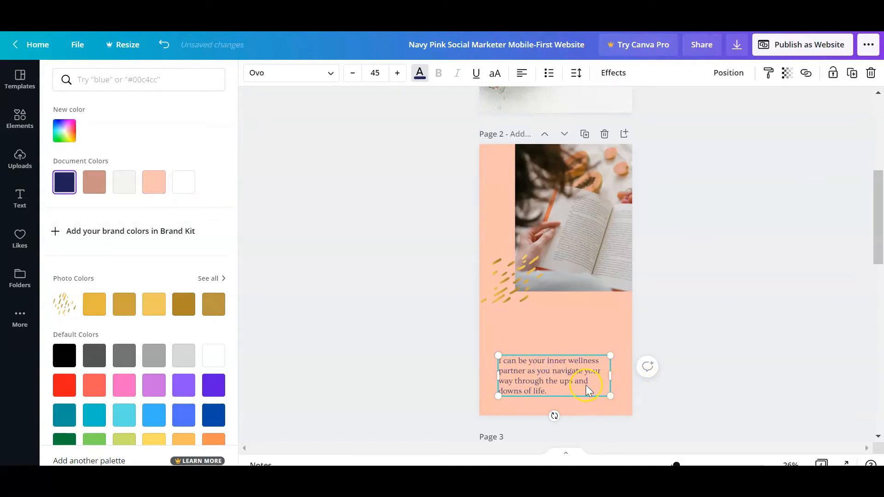
left_click(144, 189)
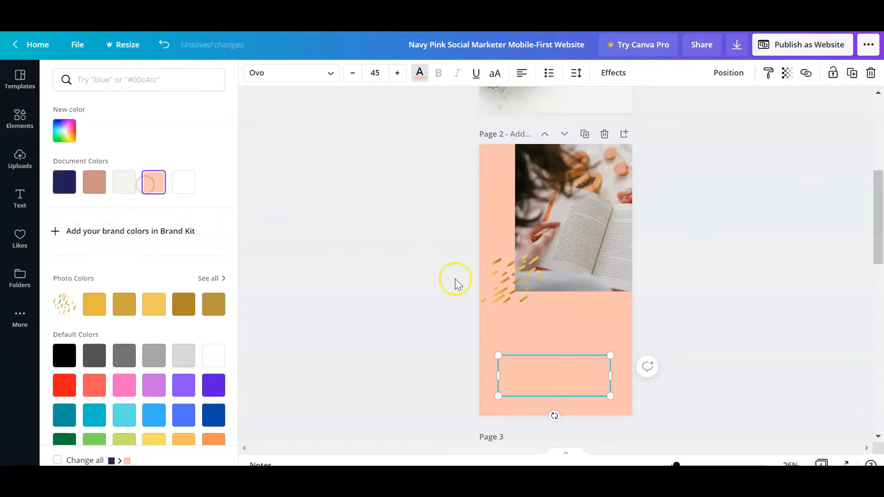
left_click(492, 173)
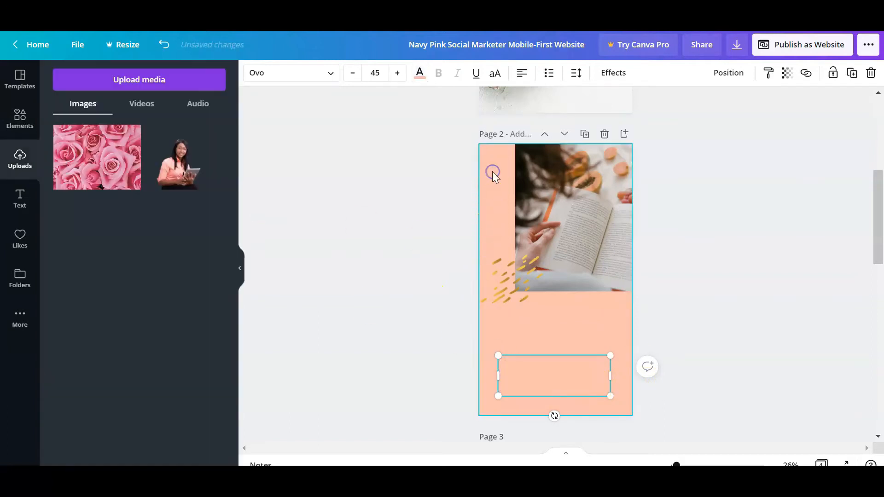
left_click(420, 73)
left_click(68, 190)
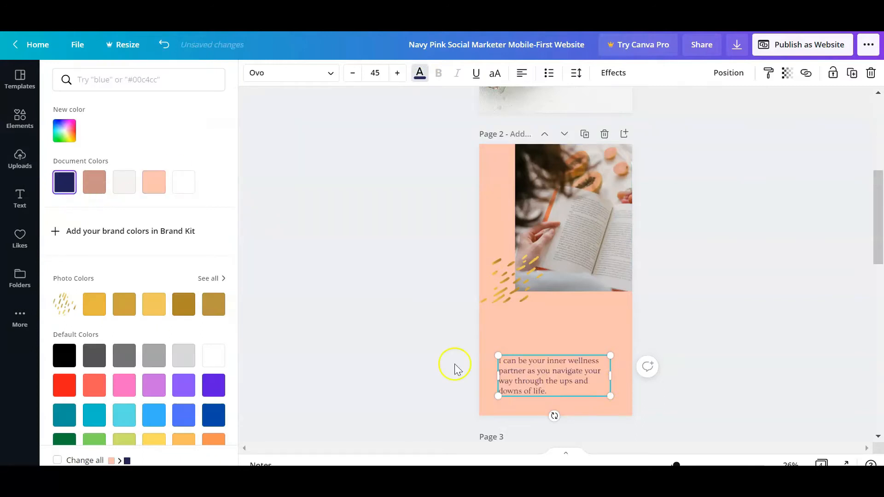
left_click(159, 182)
- Set the background of page 2 to the navy document colour
left_click(493, 175)
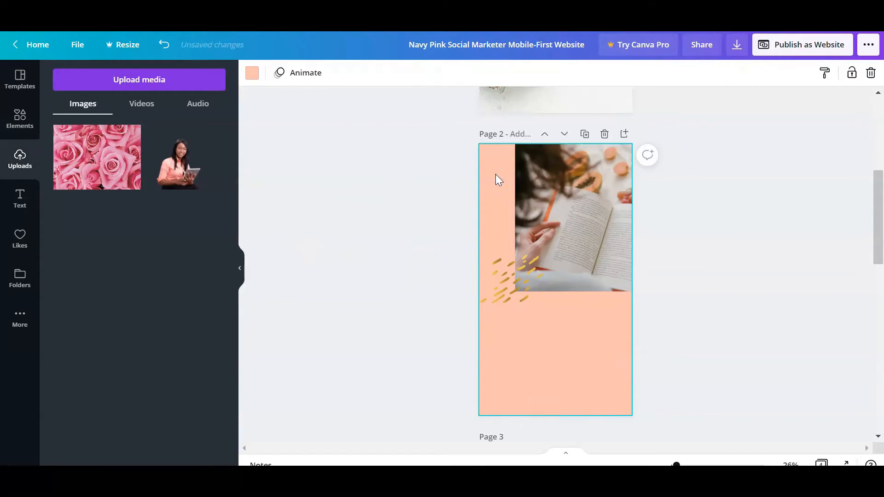
left_click(252, 72)
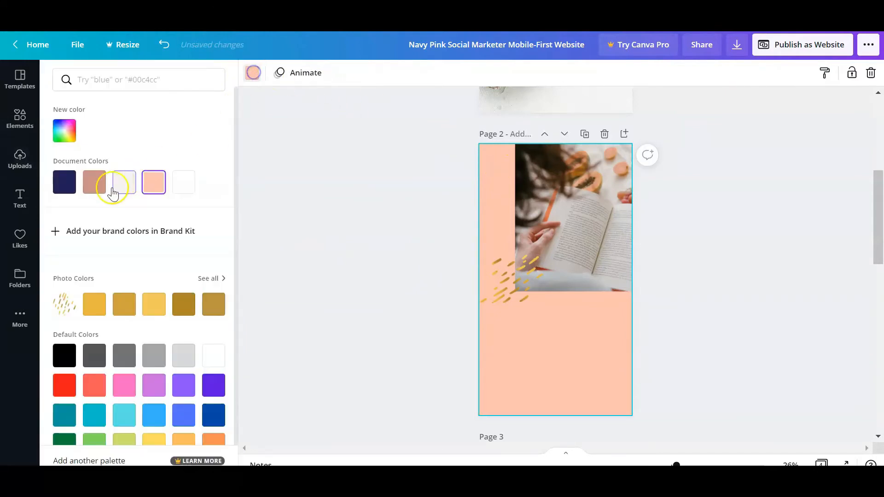
left_click(64, 181)
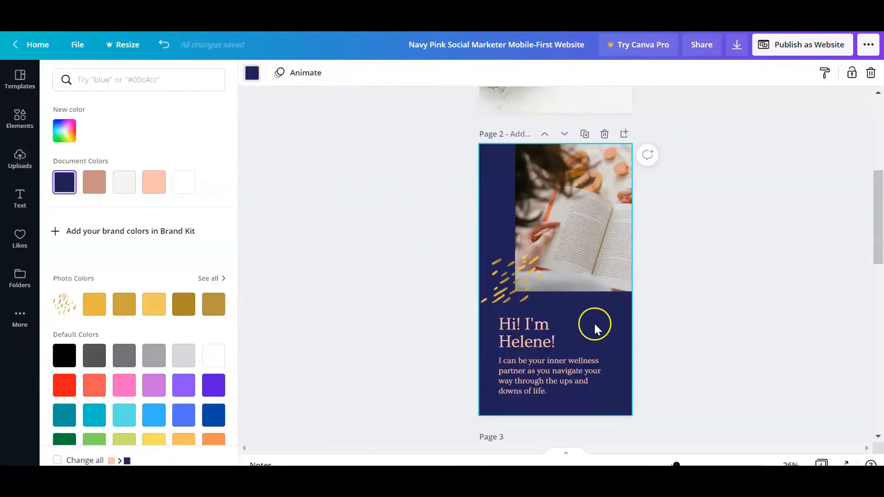
- Delete the open-book photo on page 2, add the uploaded cutout of the woman with a tablet, and enlarge it
left_click(596, 272)
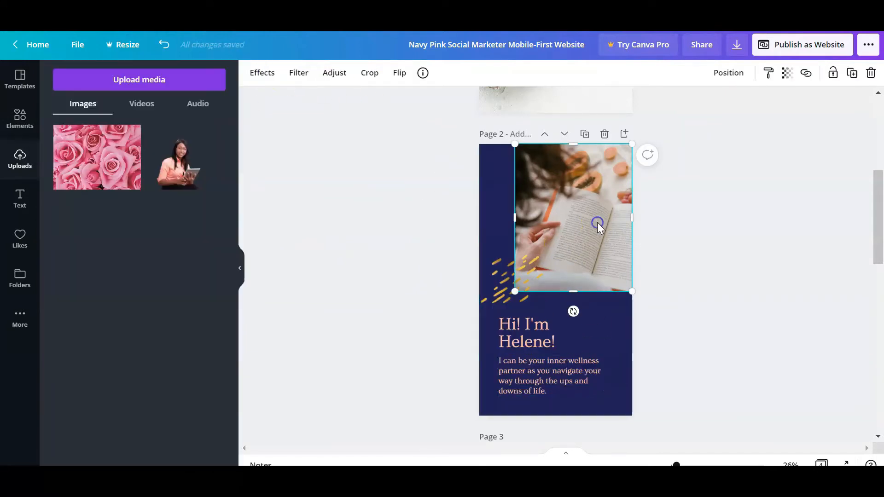
left_click(871, 75)
left_click(177, 172)
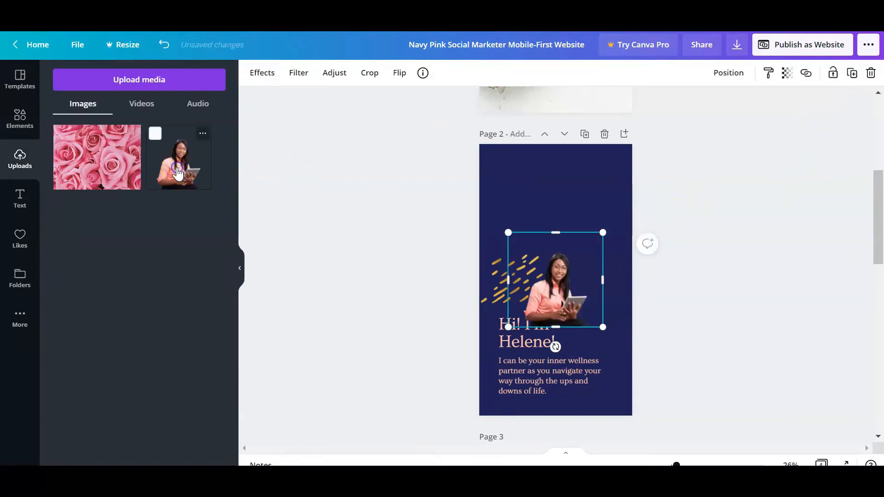
left_click_drag(598, 244, 631, 203)
left_click_drag(551, 239, 578, 247)
- Move the heading and the paragraph to the upper part of page 2, above the woman's photo
left_click(515, 328)
left_click_drag(515, 328, 498, 168)
left_click_drag(541, 382, 530, 225)
- Move the woman's photo below the paragraph and enlarge it to fill the lower part of page 2
left_click_drag(580, 289, 547, 334)
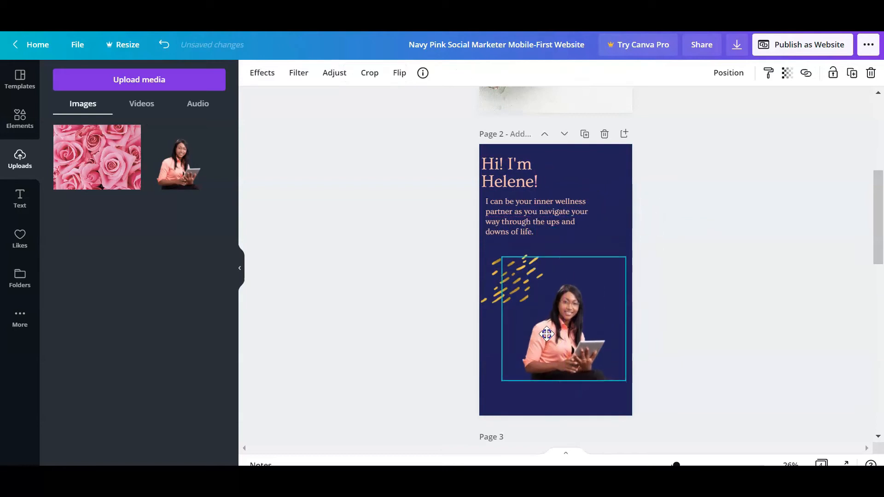
left_click_drag(626, 256, 680, 217)
left_click_drag(502, 380, 472, 411)
left_click_drag(581, 342, 572, 353)
left_click(678, 198)
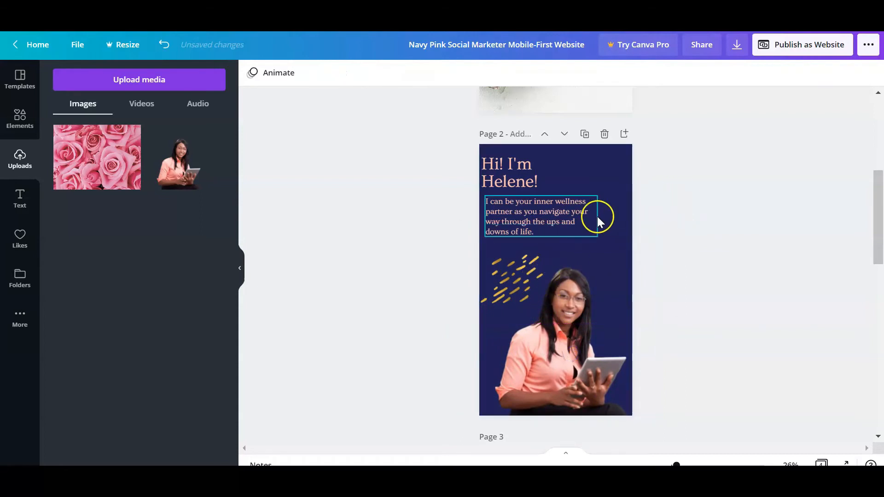
- Move the gold dashes to page 2's right edge beside the paragraph and line up the heading with the paragraph's left edge
left_click(559, 249)
left_click_drag(560, 225, 624, 222)
left_click(590, 271)
left_click_drag(568, 285, 560, 252)
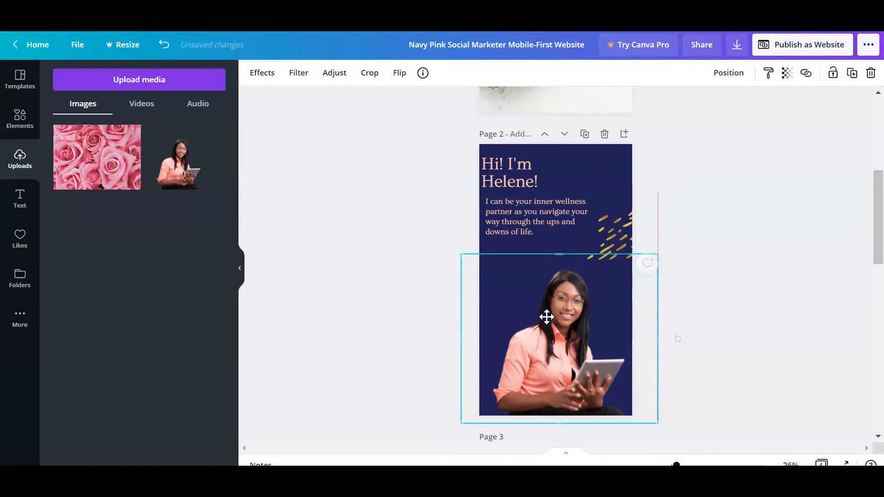
left_click_drag(528, 181, 536, 178)
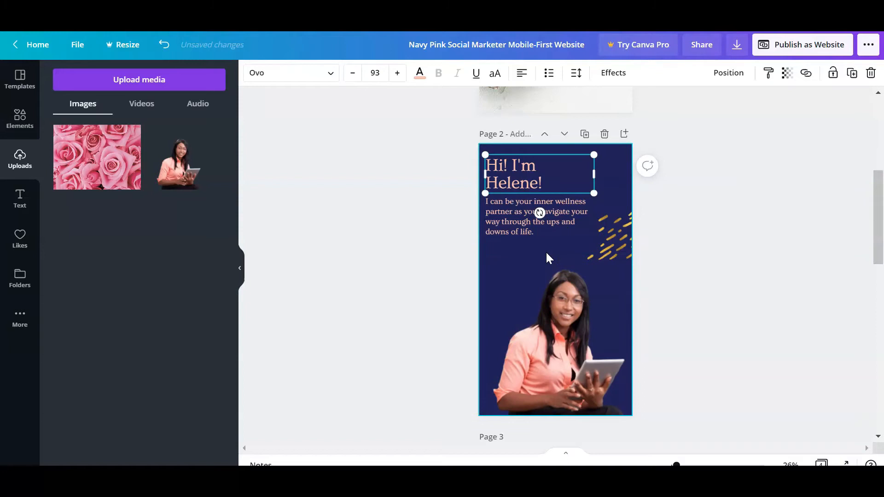
- Copy page 1's floral background photo and paste it onto page 3 in place of the breakfast-bowl background
scroll(548, 252, "down", 6)
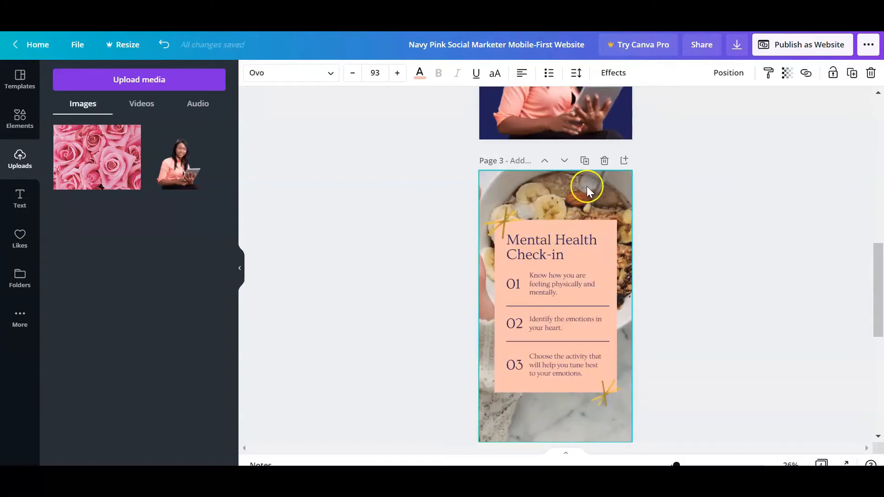
left_click(587, 186)
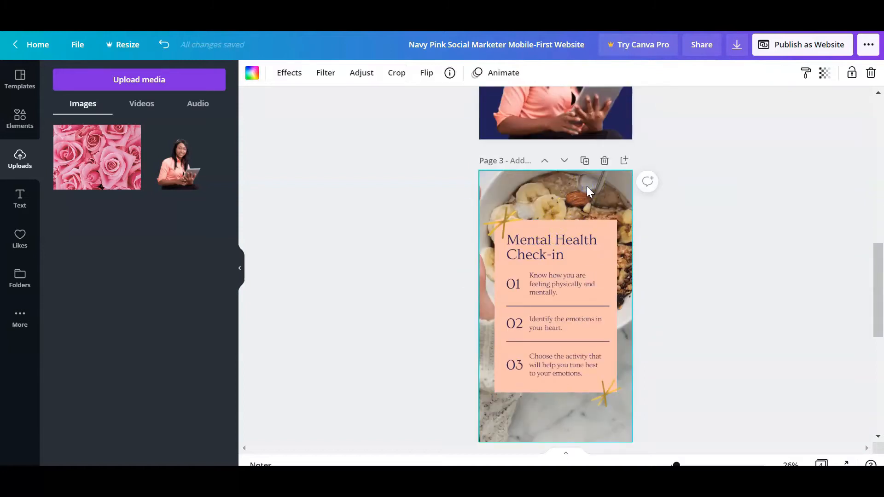
scroll(582, 180, "up", 14)
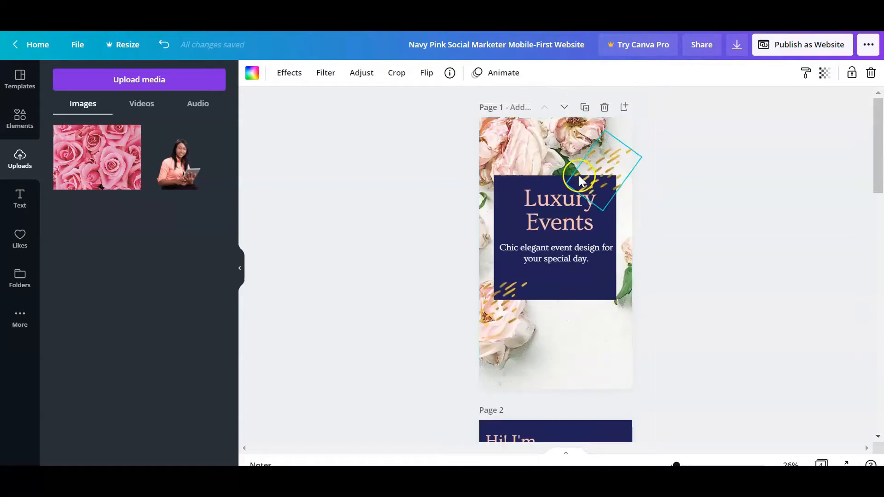
right_click(536, 131)
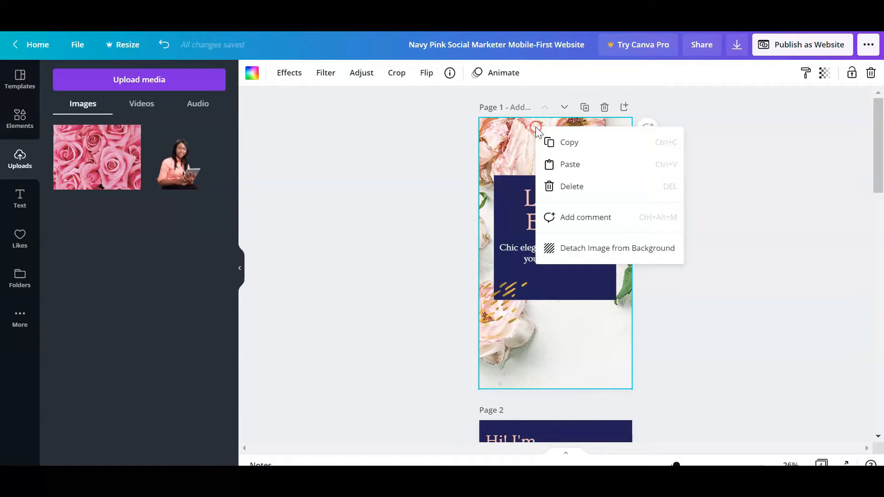
left_click(551, 141)
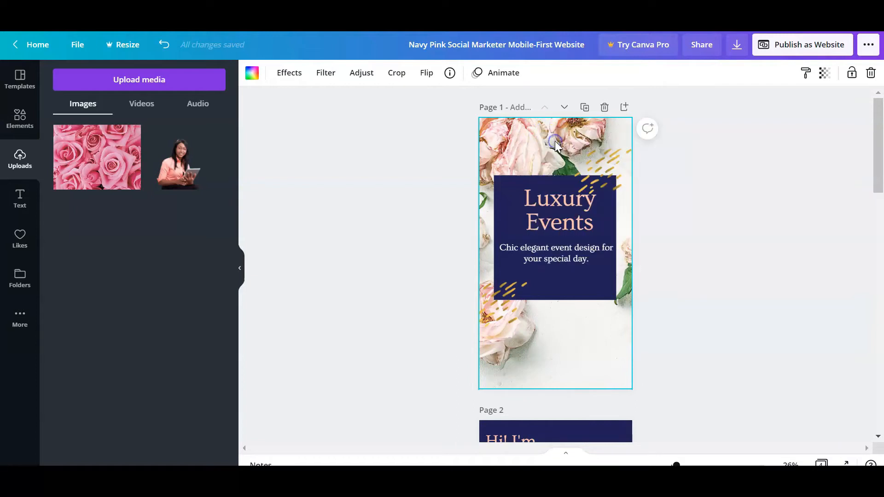
scroll(553, 145, "down", 12)
left_click(547, 176)
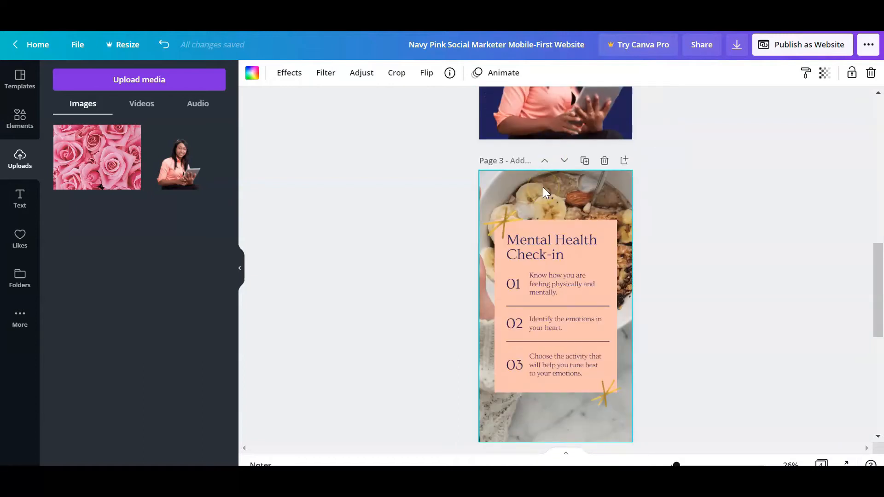
scroll(543, 187, "down", 2)
right_click(567, 125)
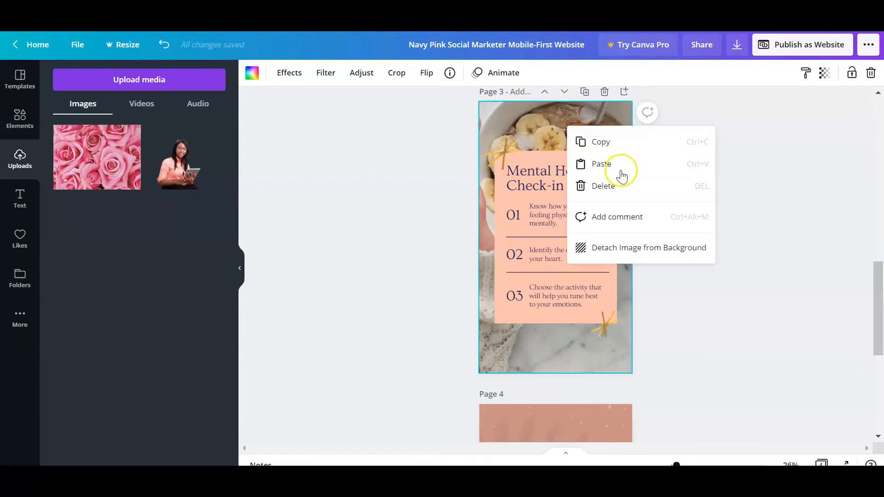
left_click(604, 164)
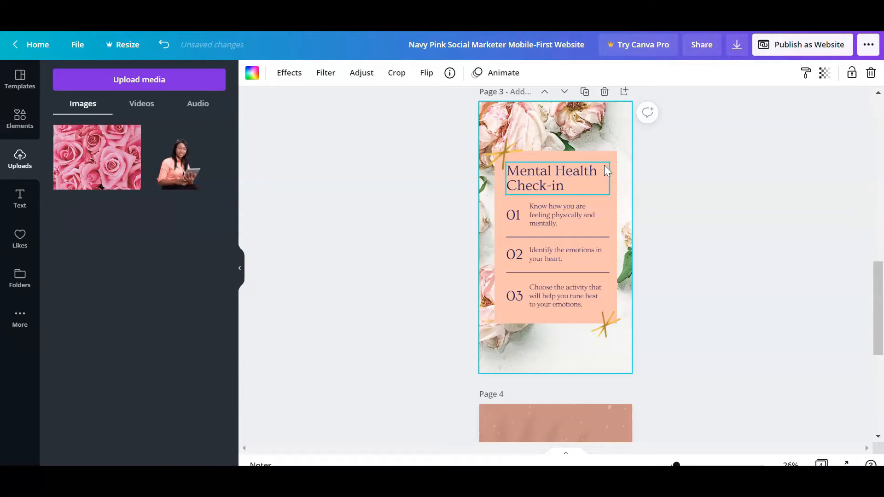
- Change page 3's card heading to "Event Services"
left_click(597, 180)
left_click(585, 189)
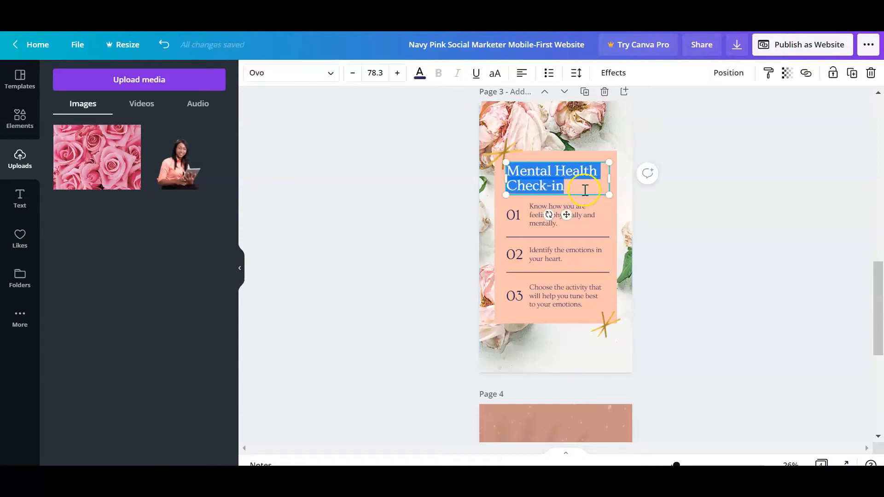
type("Event Services")
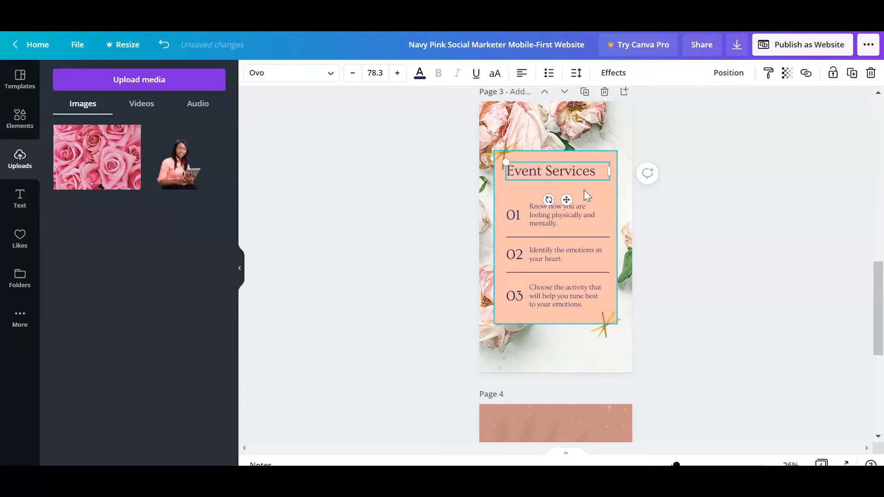
left_click(579, 147)
scroll(584, 217, "up", 3)
scroll(578, 294, "down", 2)
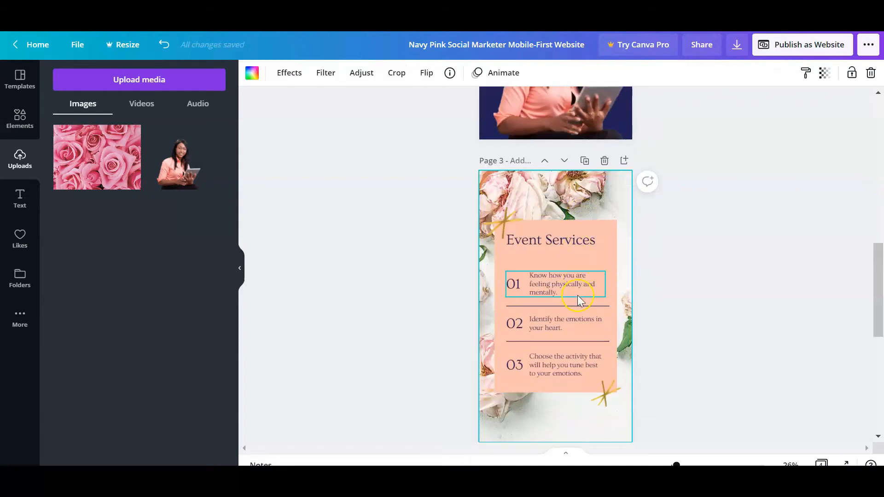
- Set page 4's background to the document's peach colour and move the contact text group higher on the page
scroll(561, 197, "down", 2)
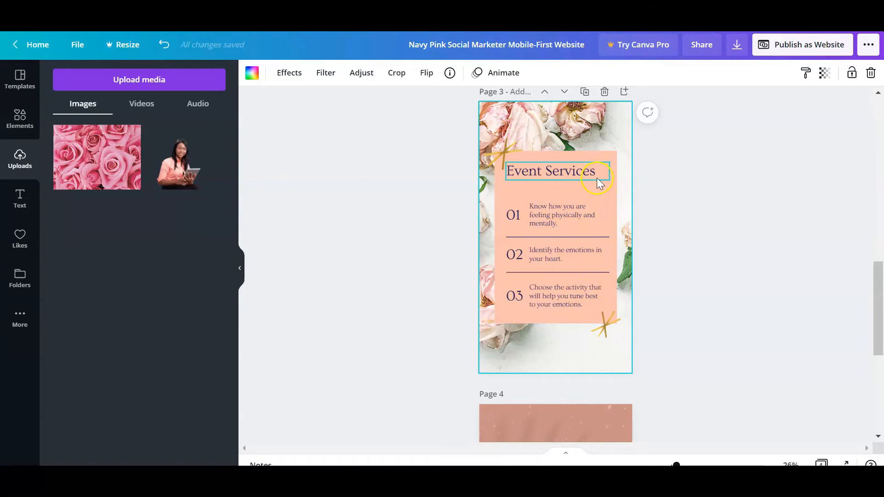
scroll(608, 197, "up", 1)
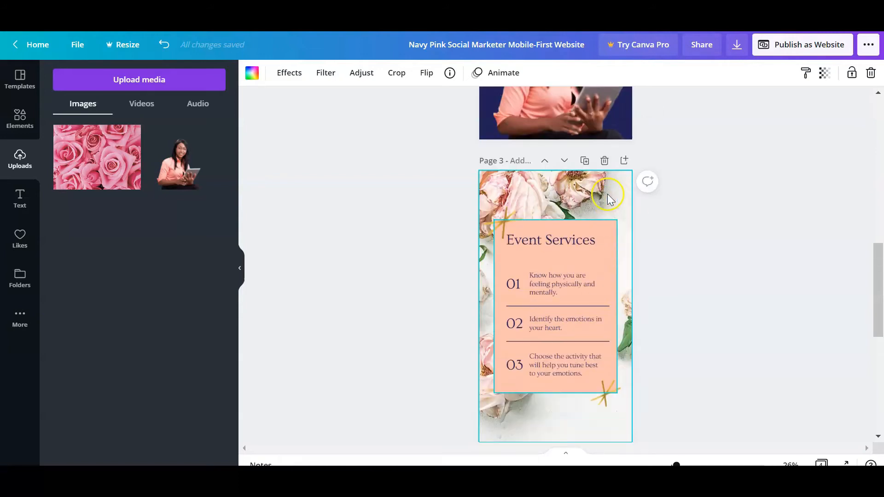
scroll(600, 195, "down", 3)
scroll(569, 191, "up", 2)
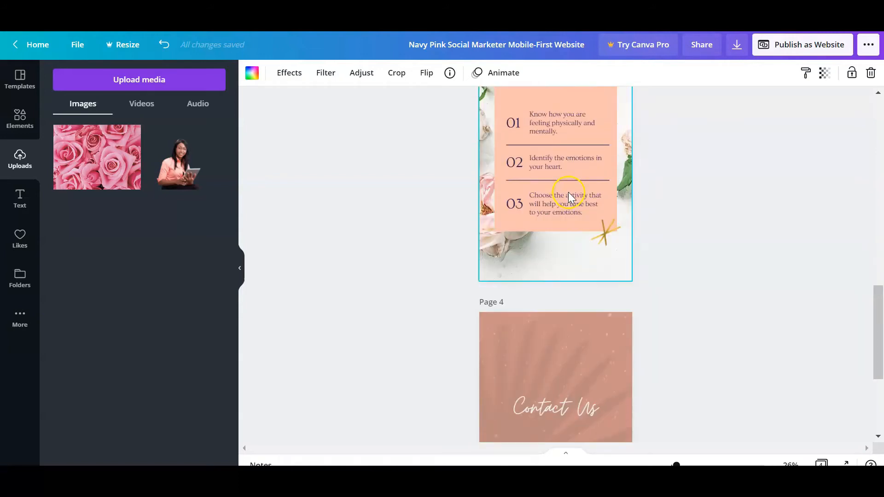
scroll(569, 189, "down", 3)
scroll(569, 188, "down", 2)
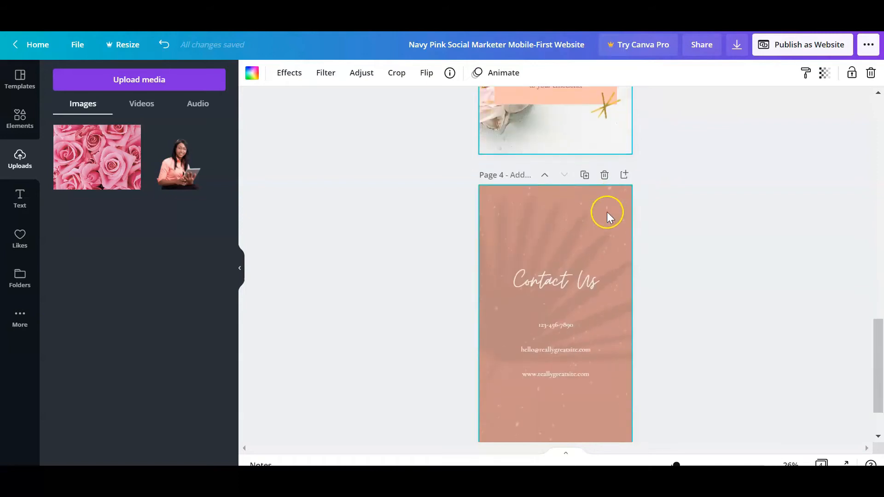
left_click(582, 166)
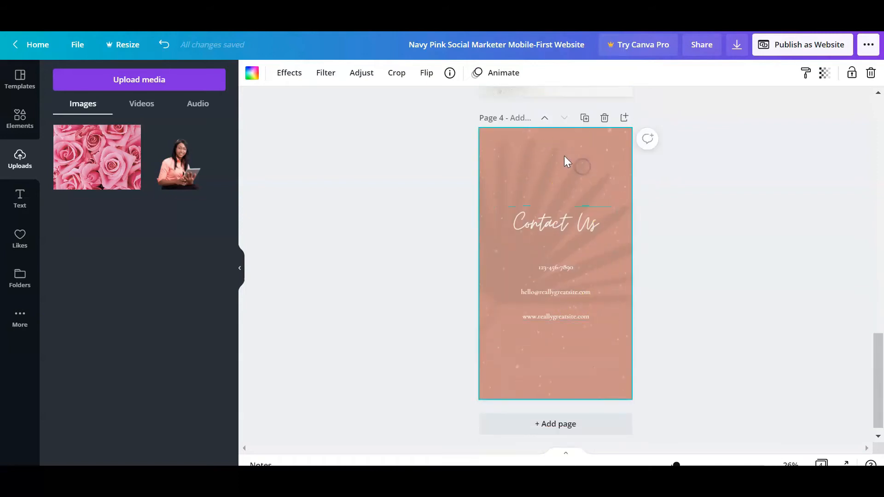
left_click(252, 74)
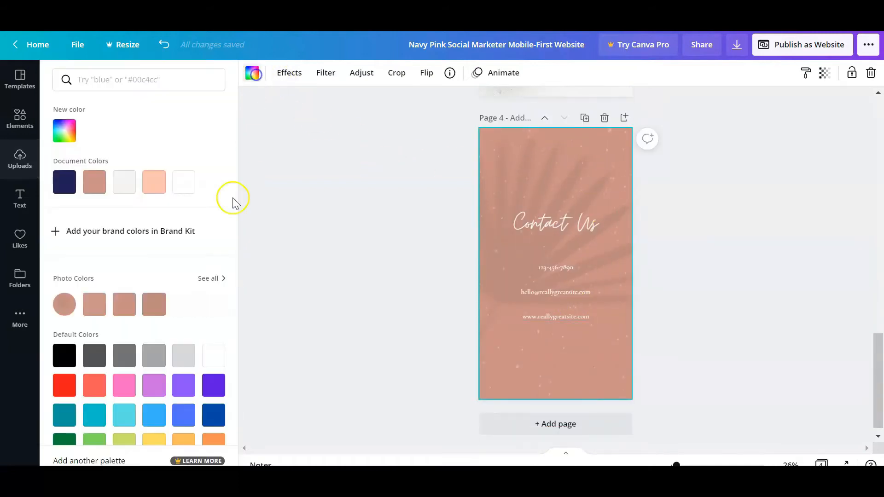
left_click(153, 189)
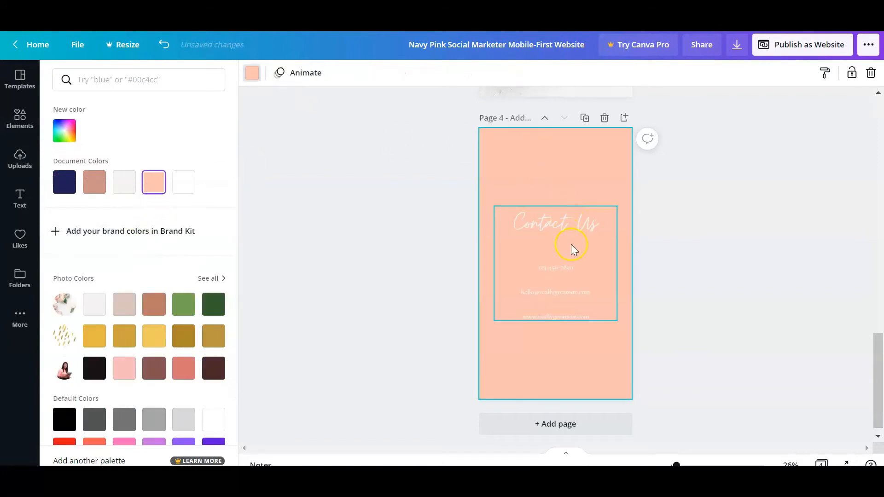
left_click_drag(590, 271, 594, 234)
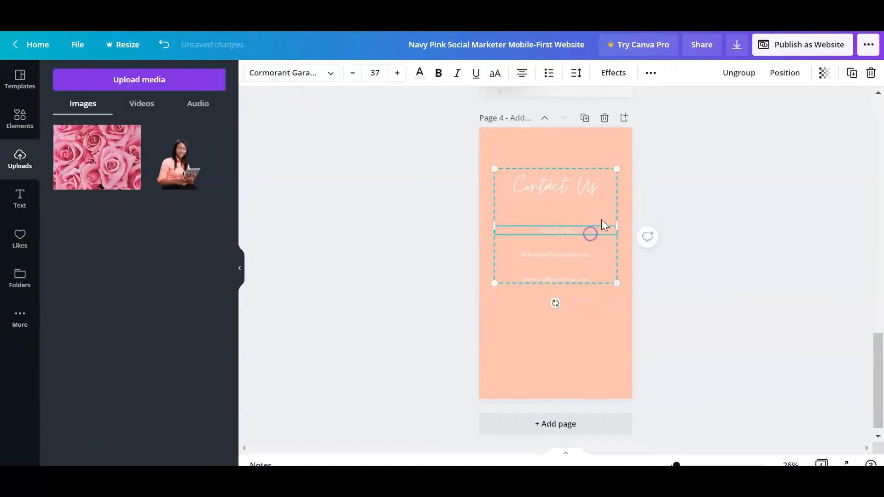
- Copy the text style of page 3's "Event Services" heading onto the contact text group on page 4
scroll(601, 232, "up", 3)
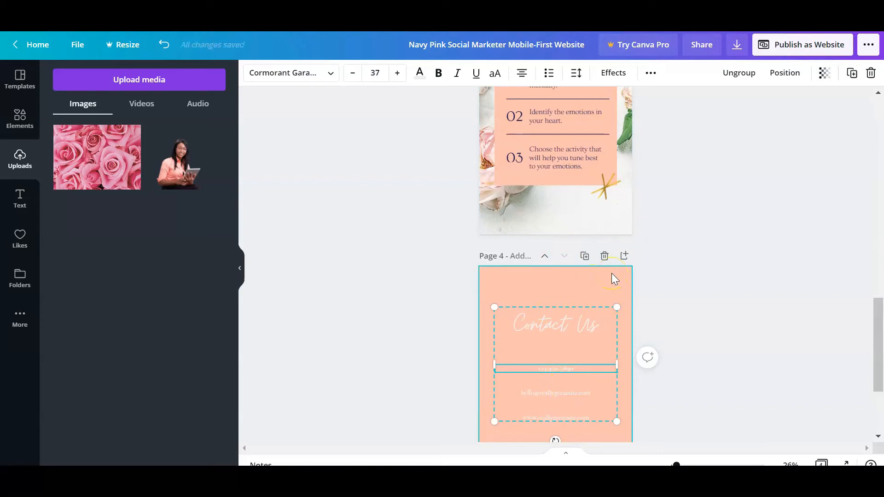
scroll(577, 211, "up", 4)
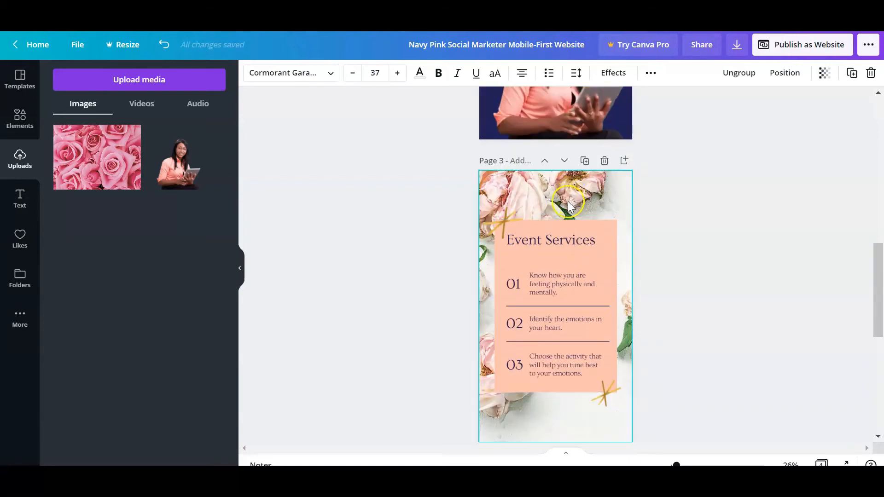
scroll(567, 201, "down", 3)
scroll(569, 204, "down", 2)
scroll(571, 205, "up", 5)
left_click(584, 240)
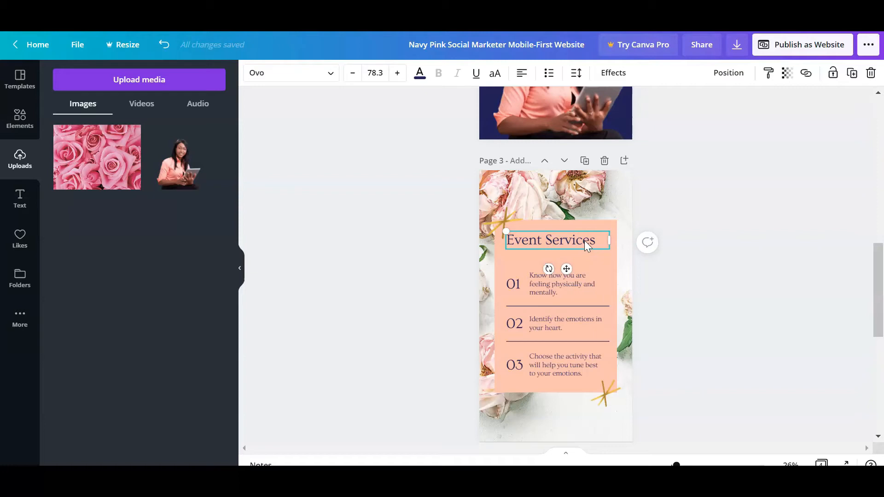
left_click(768, 79)
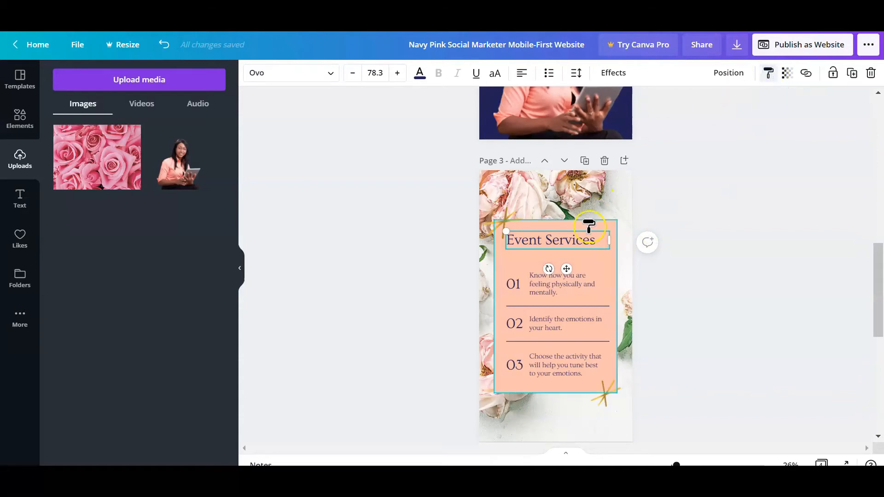
scroll(586, 227, "down", 5)
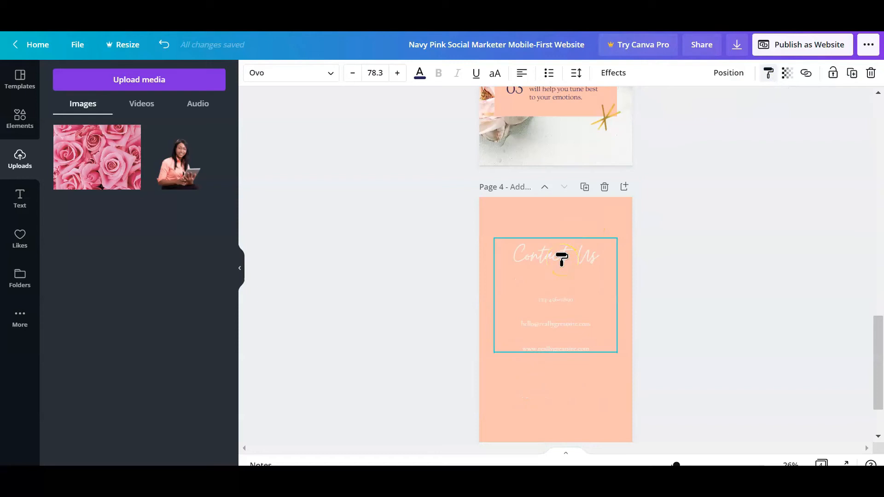
left_click(561, 259)
right_click(562, 261)
left_click(578, 217)
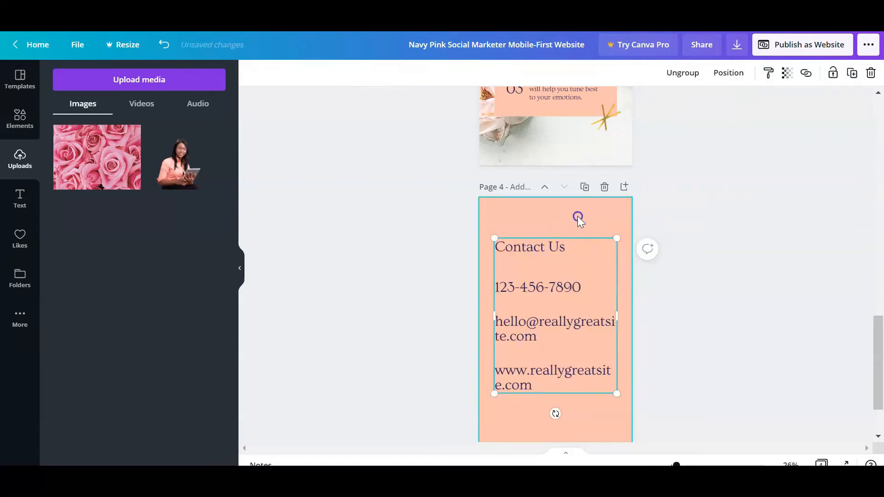
- Enlarge page 4's contact text group slightly, to font size 82.8, and ungroup it
scroll(553, 207, "up", 3)
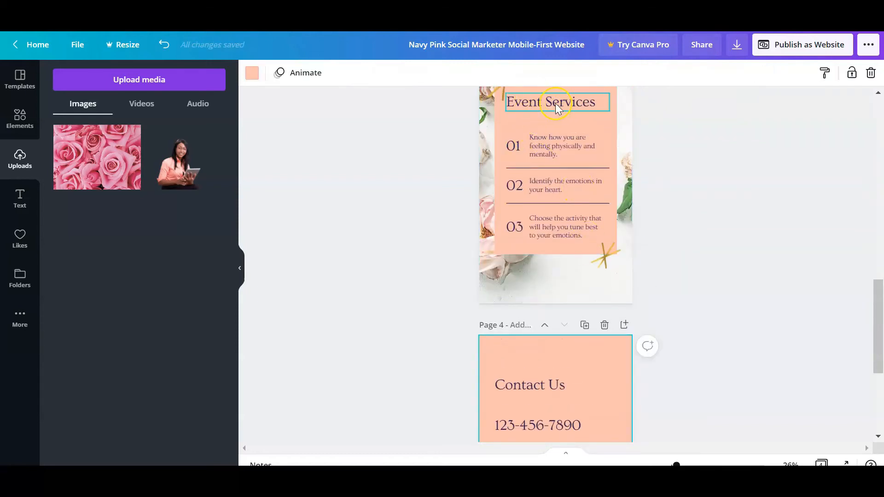
scroll(562, 366, "down", 3)
left_click(559, 336)
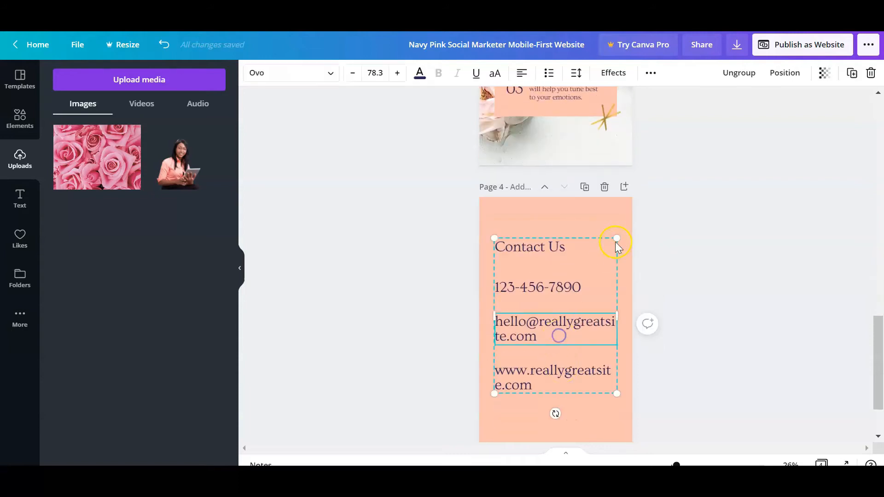
left_click_drag(617, 237, 623, 228)
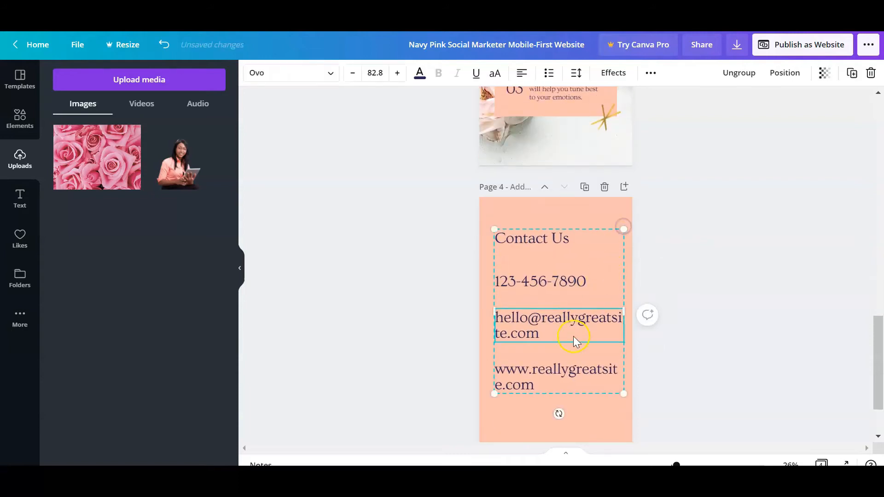
left_click(584, 327)
left_click(586, 214)
left_click(567, 269)
left_click(689, 73)
- Shrink the email line to font size 62.4 and the website line to 69.3 so each fits on one line
left_click(591, 300)
left_click(591, 327)
mouse_move(621, 347)
left_mouse_down()
mouse_move(588, 332)
mouse_move(603, 323)
mouse_move(631, 327)
mouse_move(627, 333)
left_mouse_up()
left_click(554, 381)
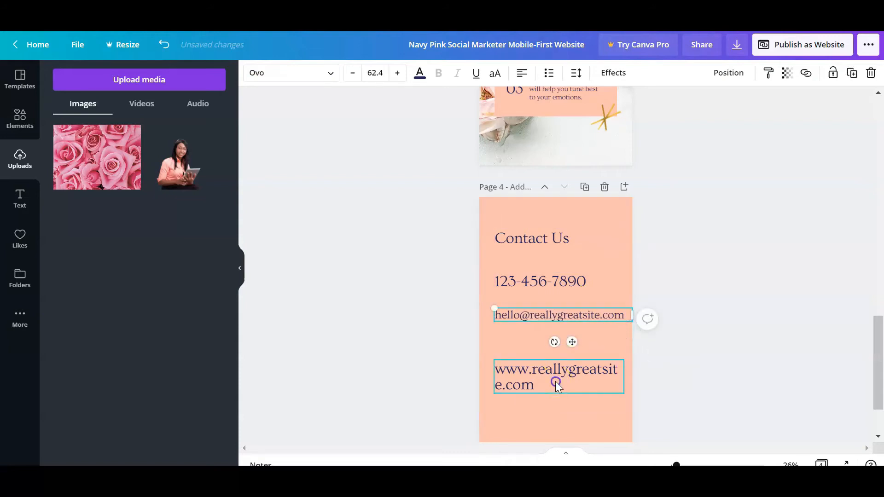
left_click_drag(623, 395, 631, 371)
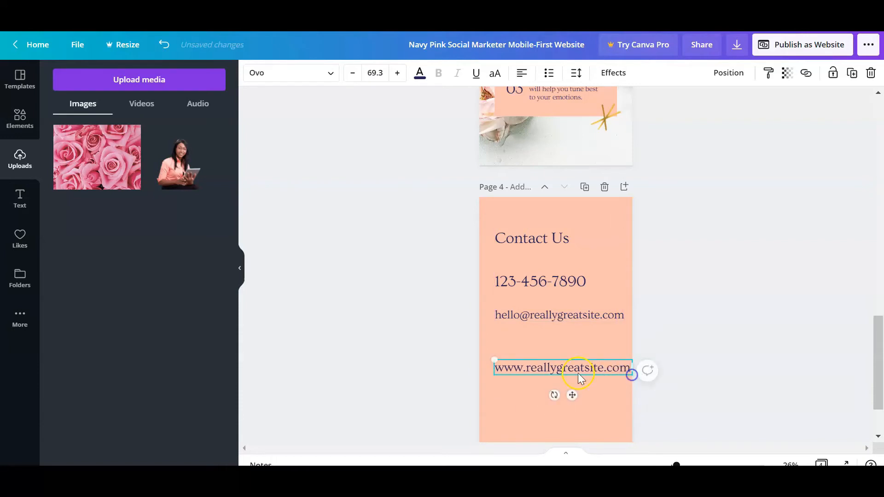
- Narrow the "Contact Us" heading's box and shift it slightly right, and stack the phone, email and website lines closely beneath it
left_click_drag(569, 393, 562, 370)
left_click_drag(558, 281, 559, 247)
left_click_drag(634, 239, 596, 239)
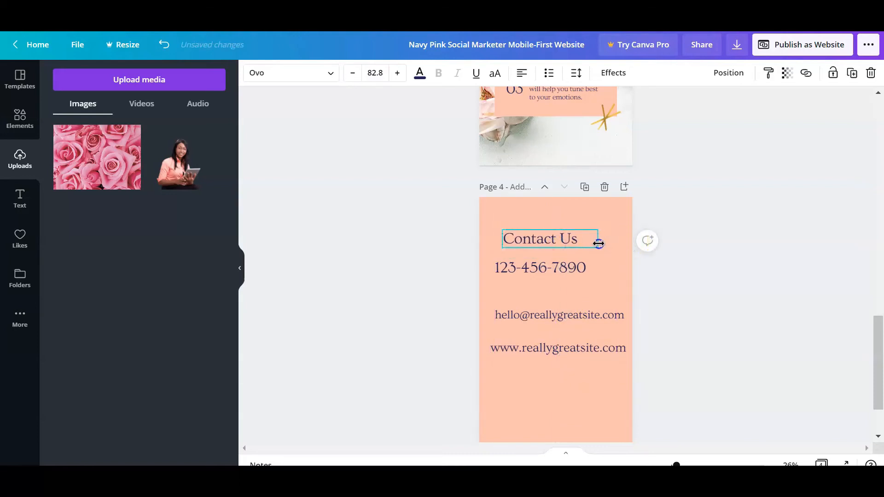
left_click(549, 314)
double_click(549, 315)
left_click_drag(575, 341, 571, 316)
left_click(574, 351)
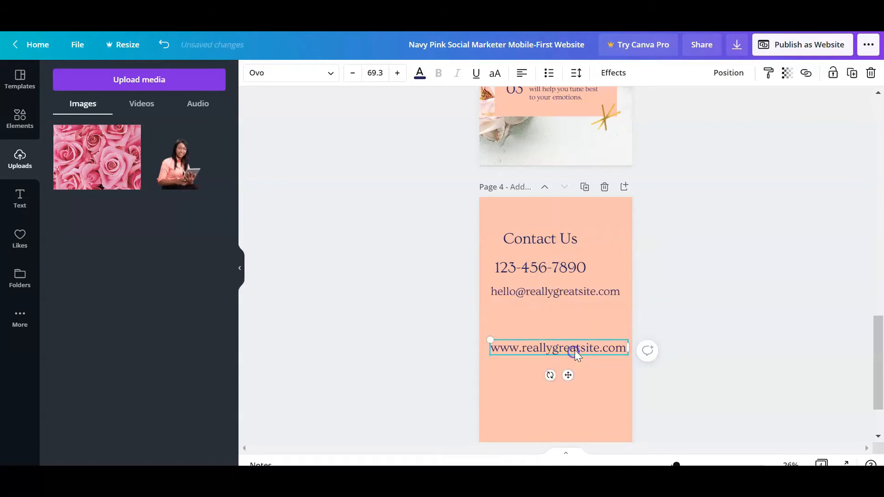
left_click_drag(568, 375, 567, 340)
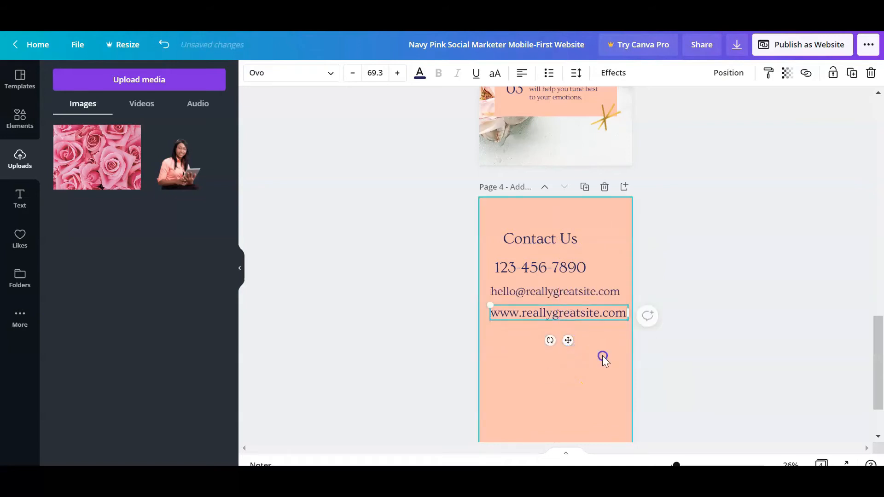
left_click(602, 356)
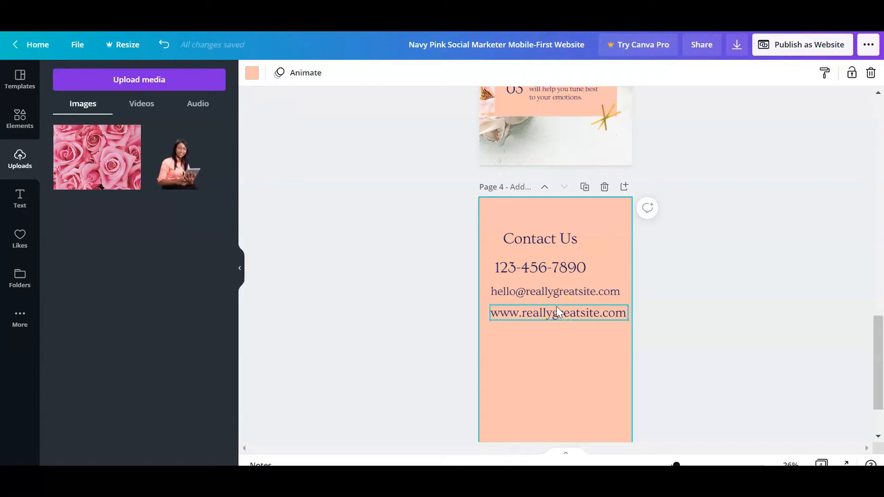
- Search the elements for "button" and add the free red rounded button graphic to page 4
left_click(20, 121)
left_click(113, 82)
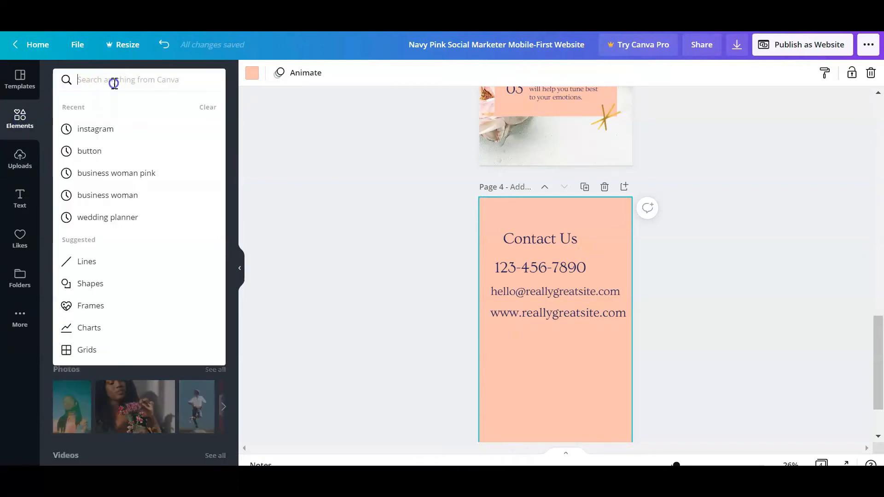
type("button")
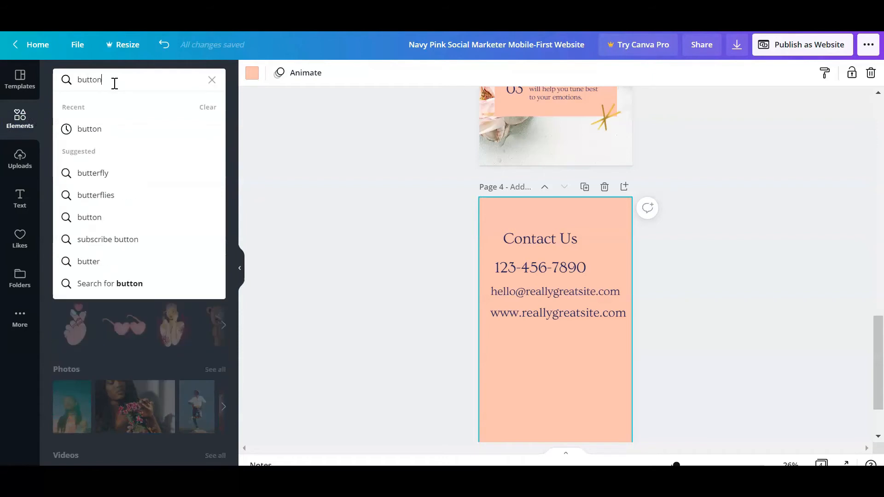
key("Return")
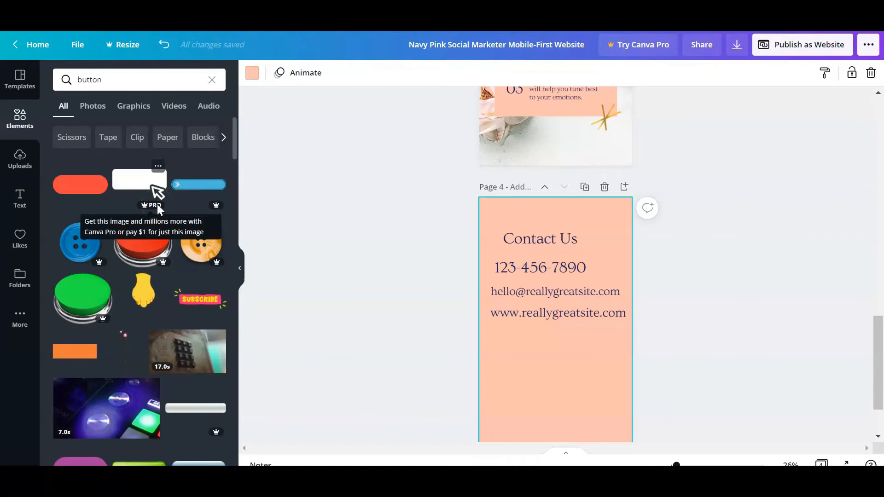
left_click(148, 179)
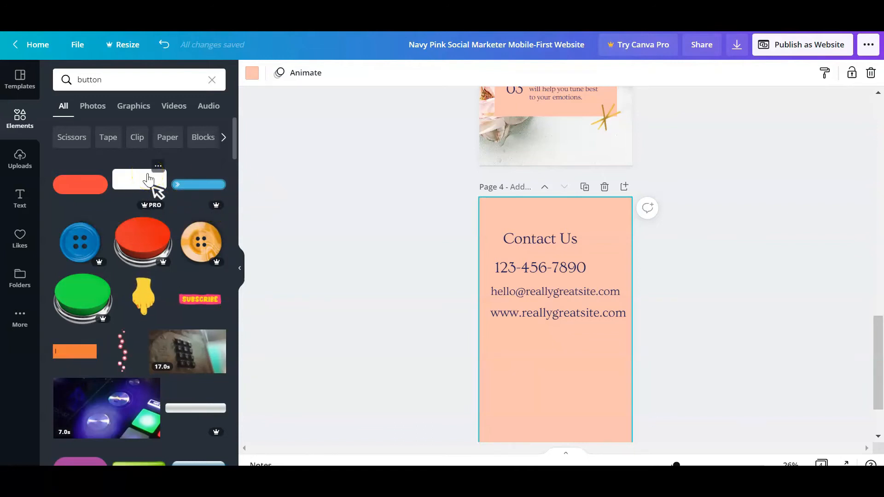
left_click(100, 171)
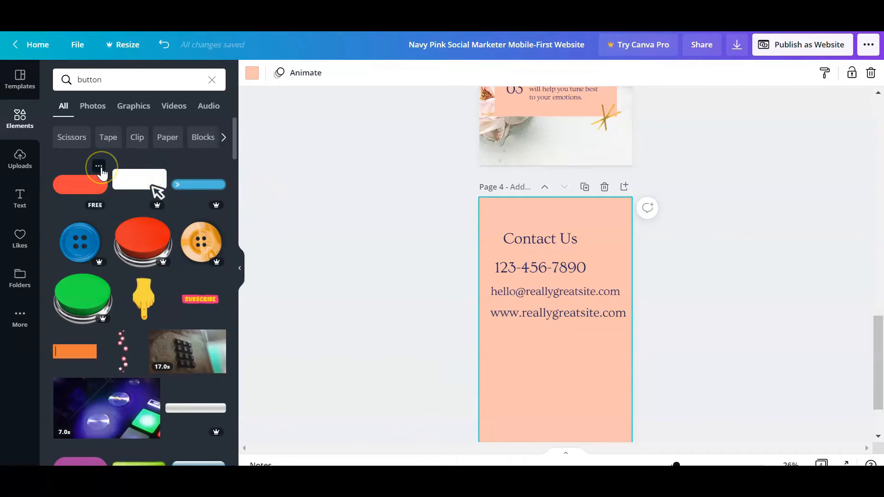
left_click(74, 190)
left_click(541, 342)
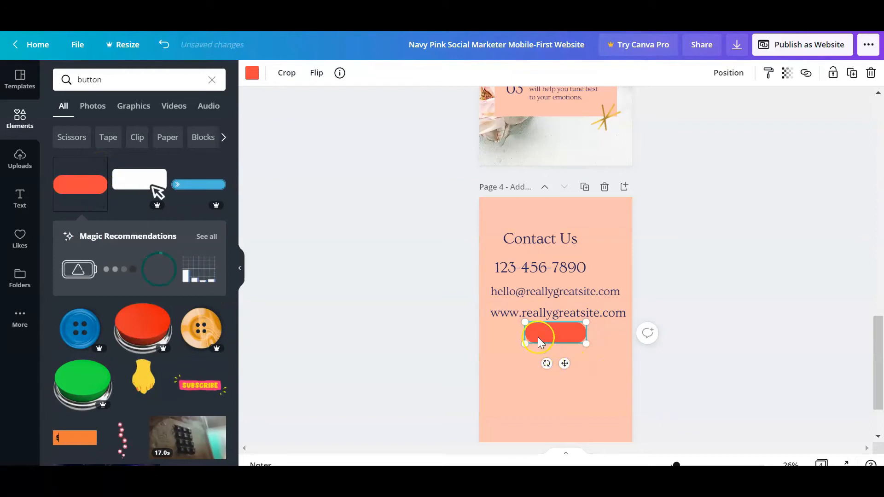
- Enlarge the rounded button, place it below the website line and colour it navy
left_click_drag(524, 322, 502, 315)
mouse_move(586, 343)
left_mouse_down()
mouse_move(593, 346)
mouse_move(577, 351)
mouse_move(569, 343)
left_mouse_up()
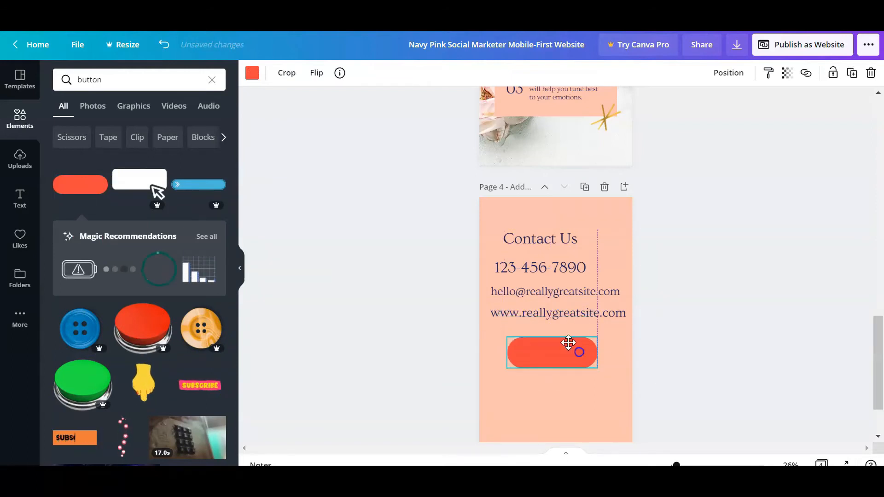
left_click(252, 73)
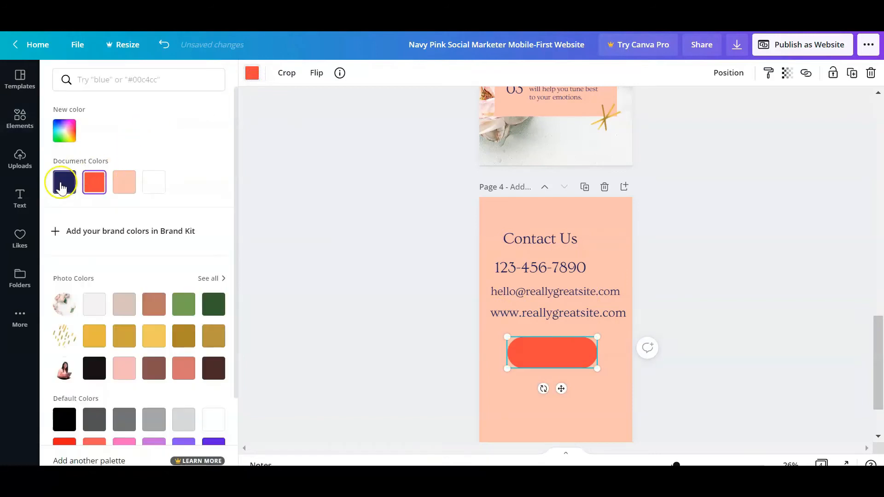
left_click(62, 186)
- Add a subheading text box to page 4 and make its text white and bold
left_click(608, 287)
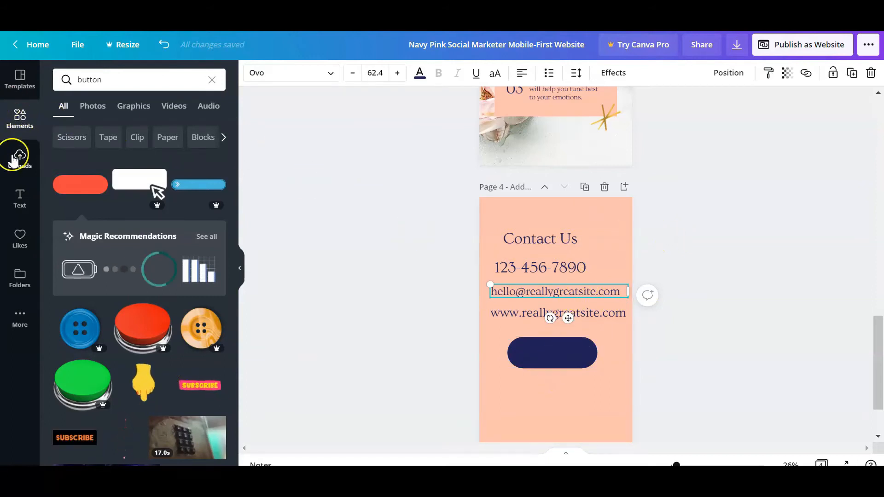
left_click(17, 198)
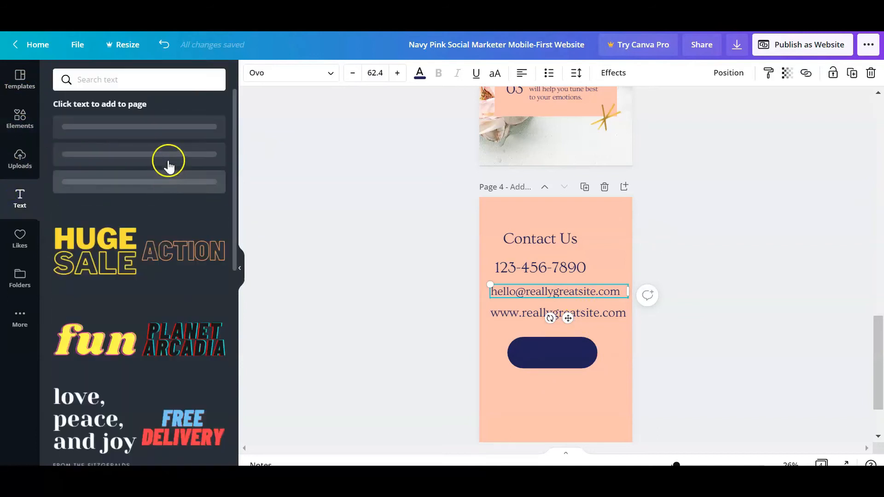
left_click(168, 162)
left_click_drag(602, 297, 564, 352)
left_click(581, 309)
left_click(420, 74)
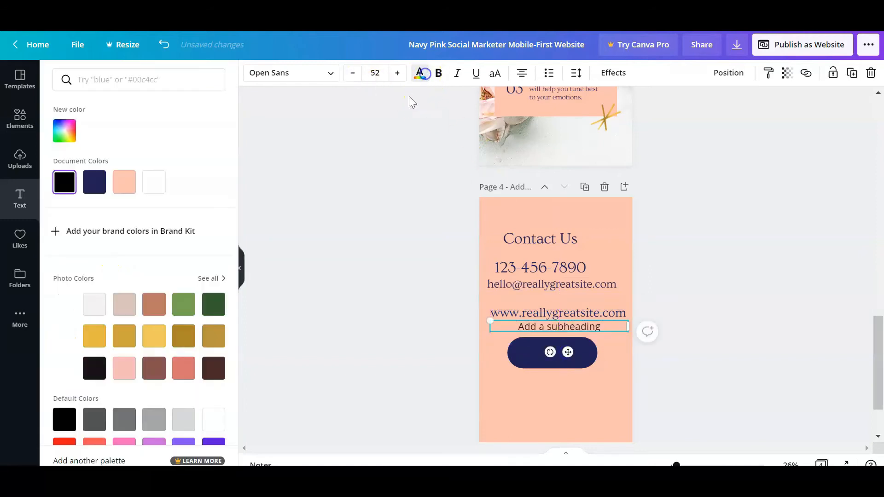
left_click(124, 182)
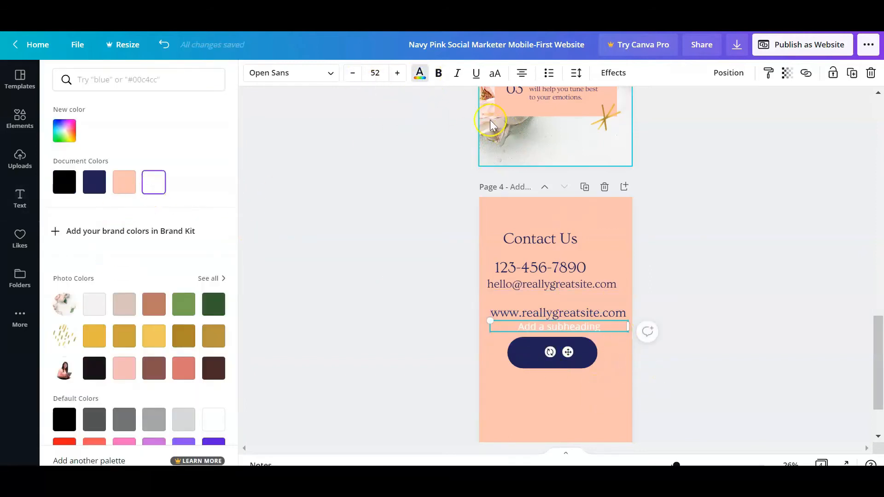
left_click(438, 73)
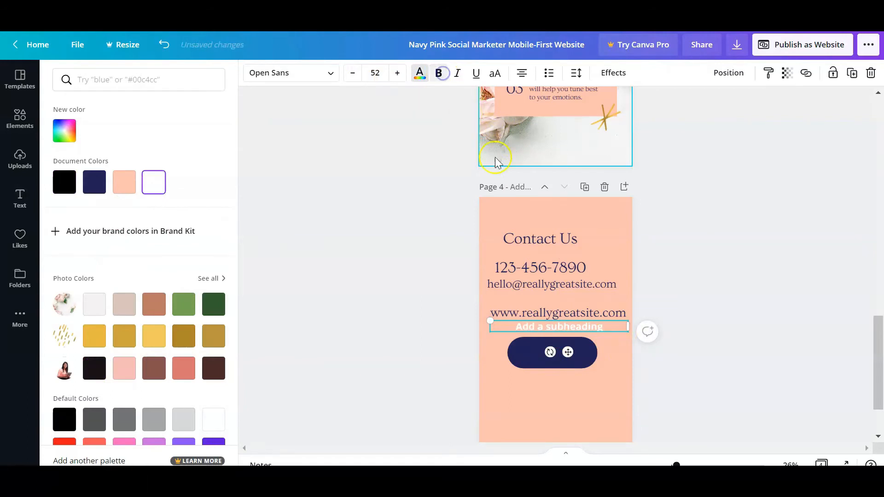
- Replace the subheading's text with "Book a Consultation" and move it onto the navy button
double_click(614, 327)
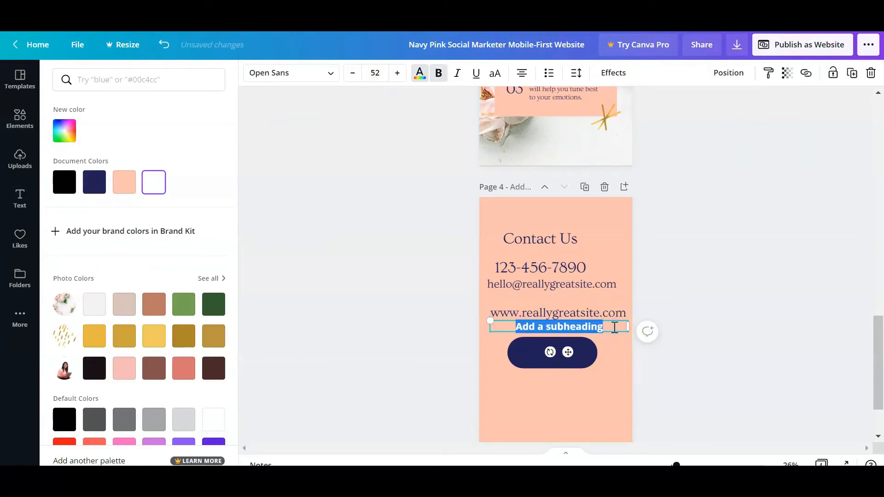
type("Book a Consul")
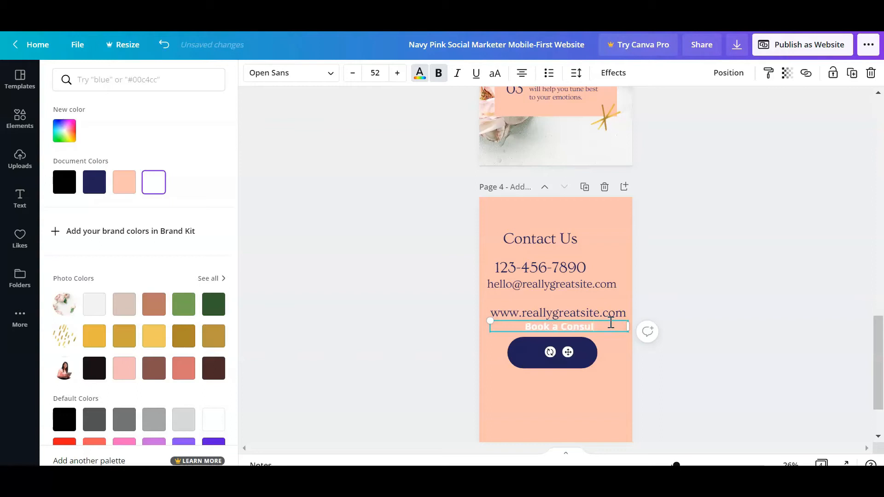
type("tation")
left_click_drag(565, 369, 564, 380)
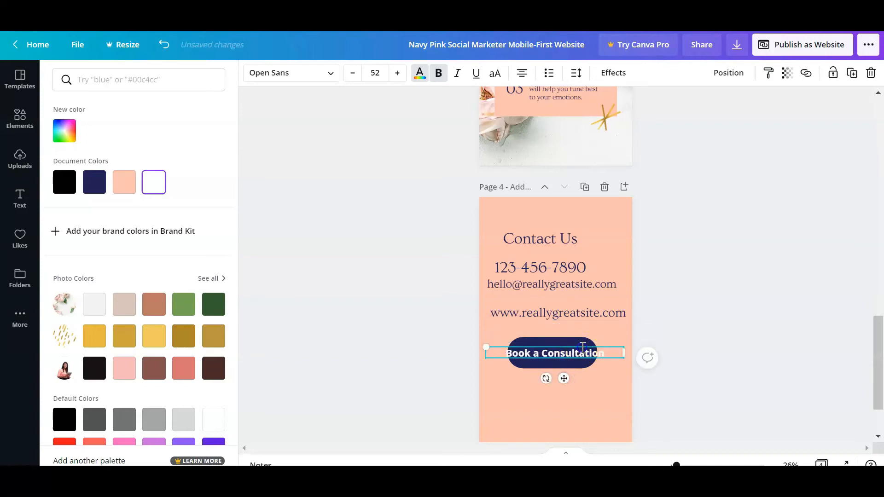
- Narrow the "Book a Consultation" text box so it wraps onto two lines within the navy button
left_click(579, 366)
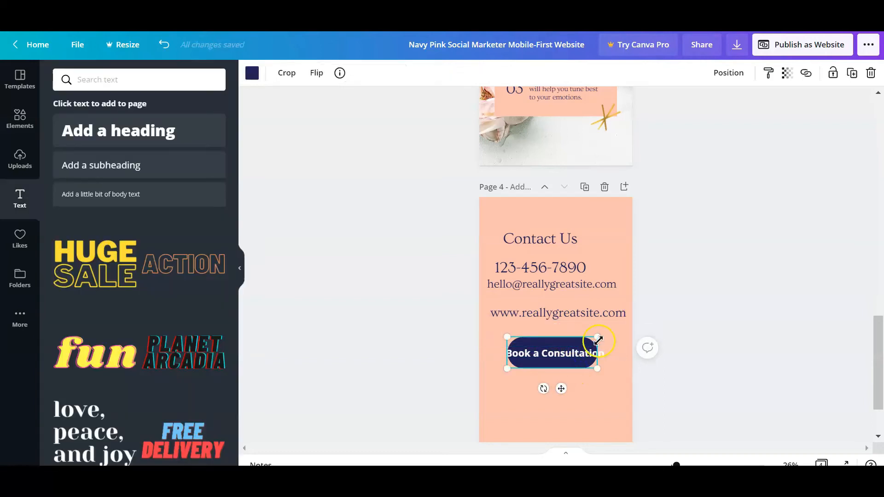
left_click(578, 359)
left_click_drag(625, 353, 578, 355)
left_click_drag(543, 392, 558, 385)
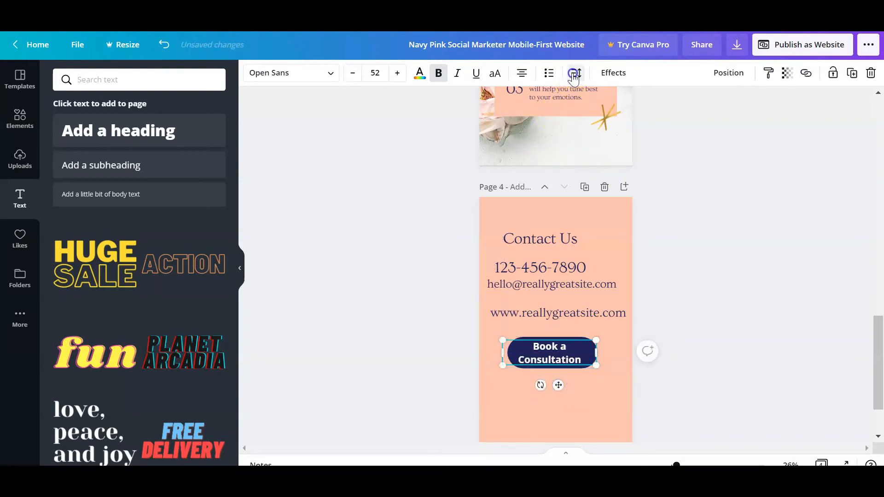
- Tighten the line spacing of the "Book a Consultation" text and centre it on the button
left_click(576, 73)
left_click_drag(670, 134, 653, 135)
left_click(577, 394)
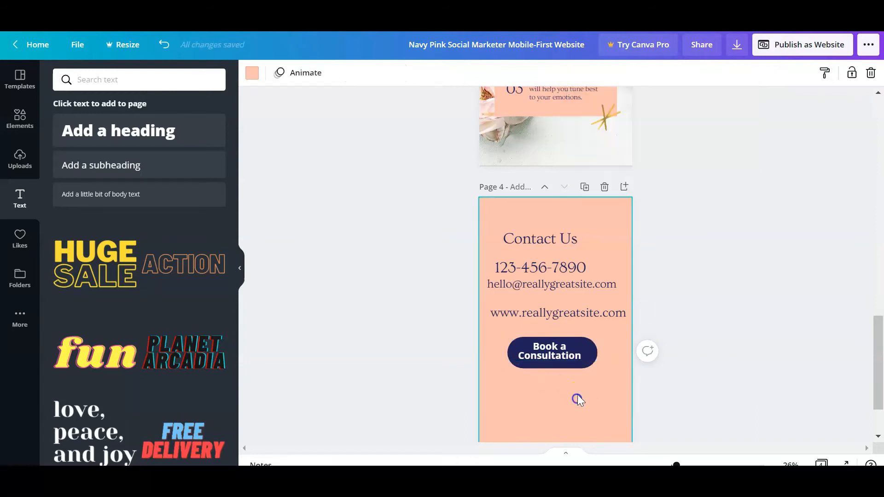
left_click(559, 350)
left_click(606, 384)
left_click(582, 357)
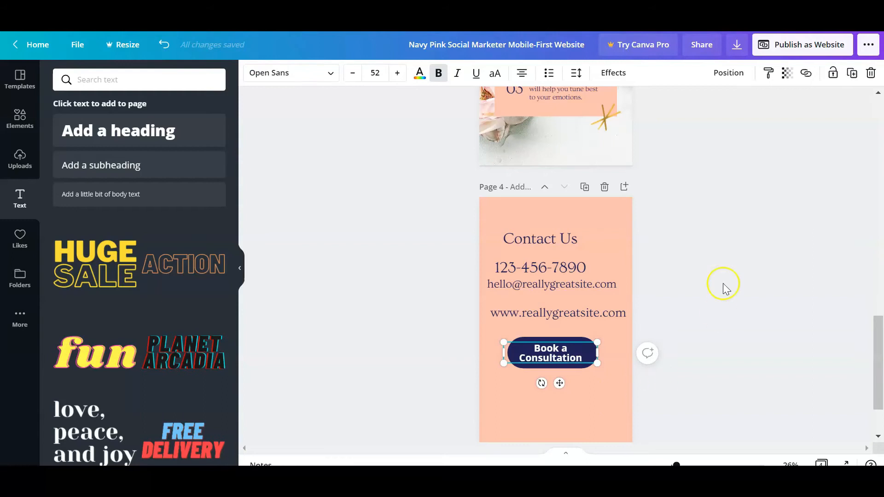
- Look at the link settings for the "Book a Consultation" text and close them without entering a link
left_click(805, 74)
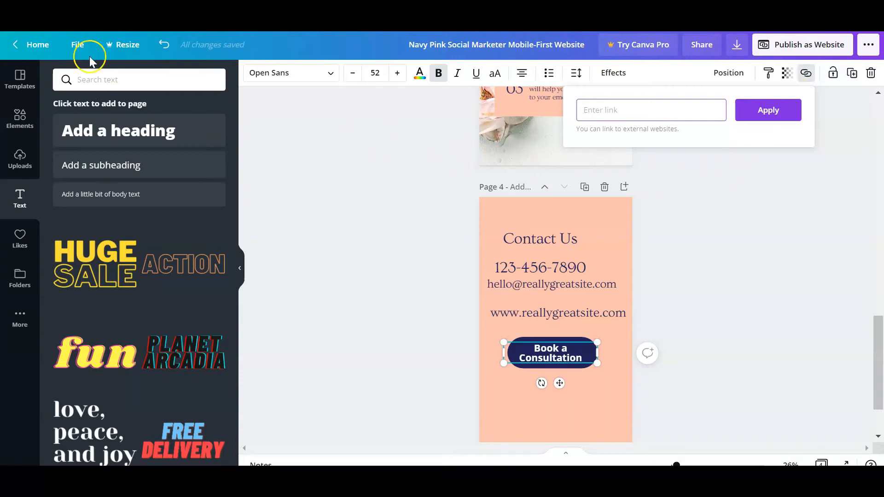
left_click(83, 16)
left_click(468, 247)
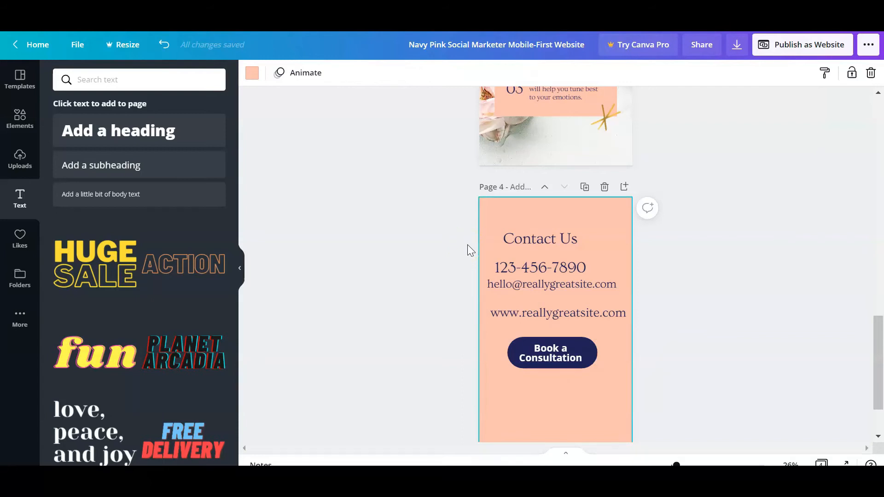
- Search the elements for "instagram", add the outline Instagram icon and place it, shrunk, below the consultation button
left_click(20, 117)
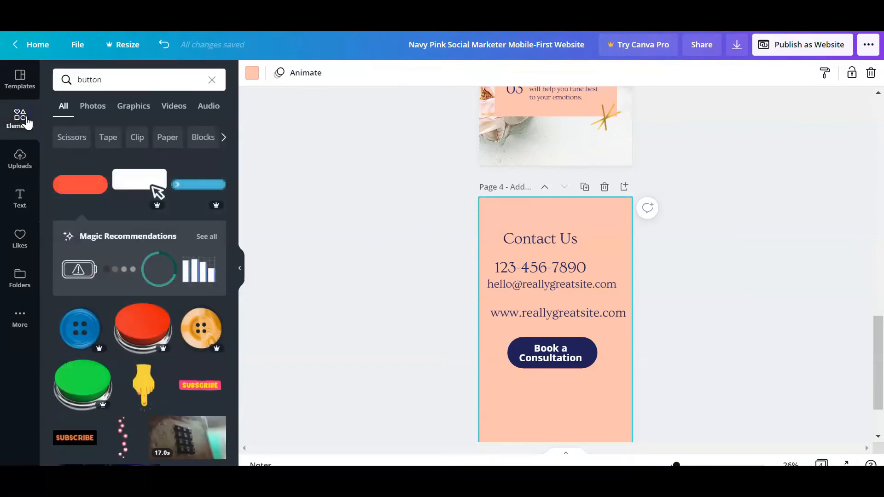
left_click(212, 80)
left_click(180, 81)
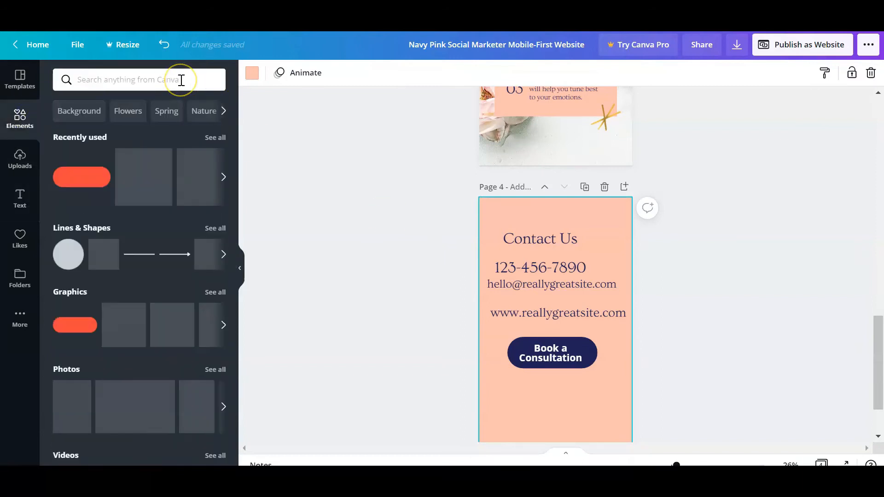
left_click(182, 80)
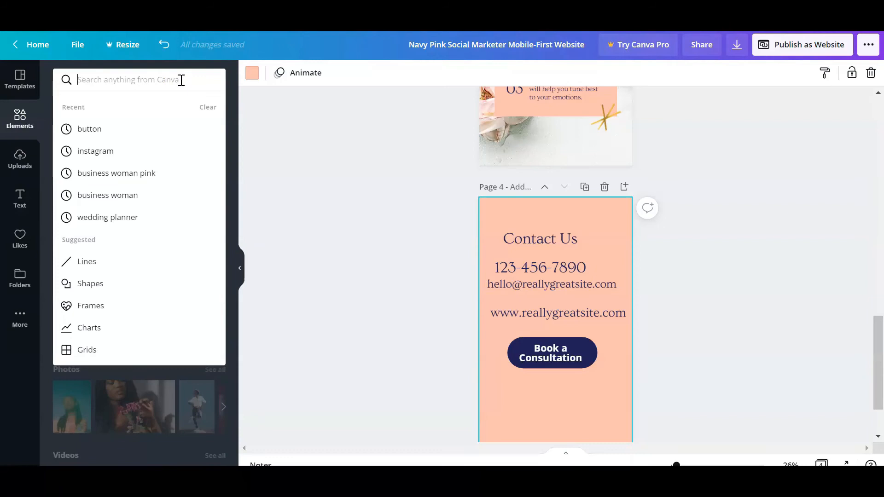
type("ins")
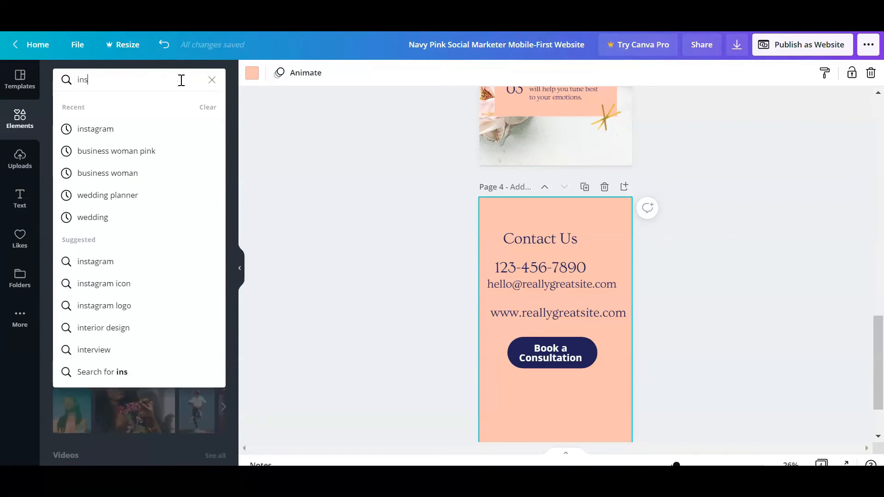
left_click(128, 129)
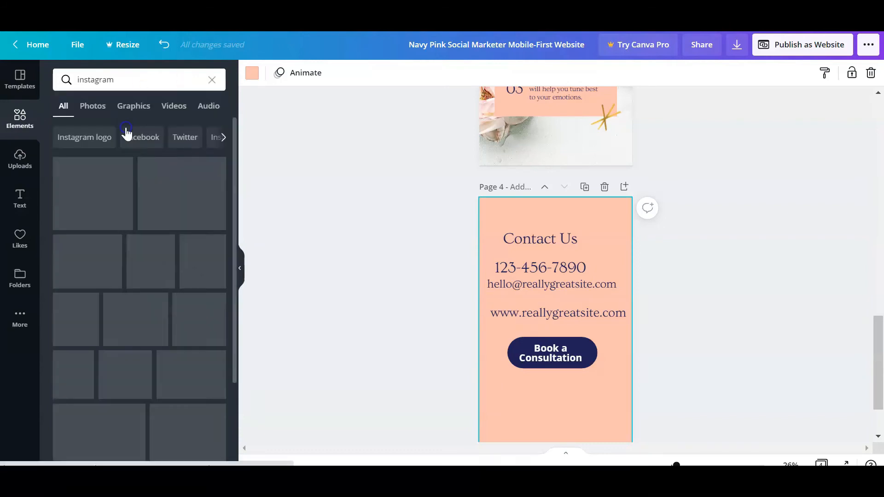
left_click_drag(87, 188, 552, 340)
left_click_drag(585, 302, 543, 332)
left_click_drag(540, 384, 527, 422)
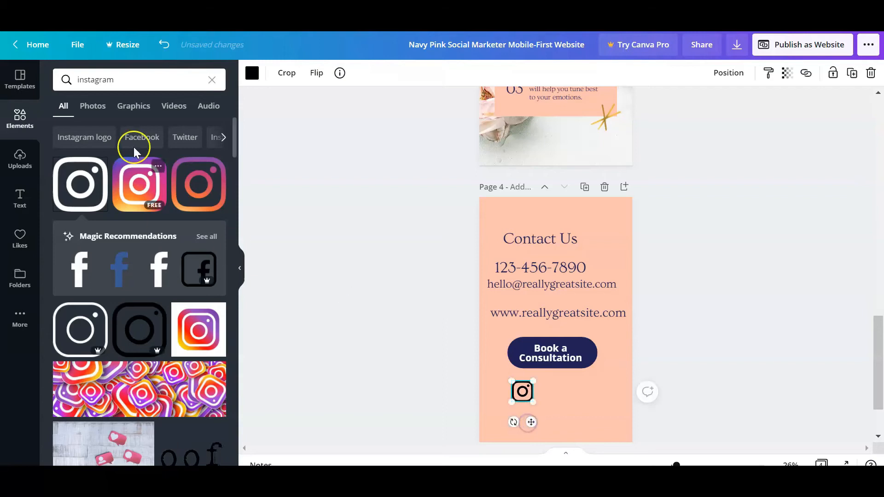
- Search the elements for "facebook"
left_click(133, 80)
key("BackSpace")
key("BackSpace")
key("BackSpace")
key("BackSpace")
key("BackSpace")
key("BackSpace")
key("BackSpace")
key("BackSpace")
key("BackSpace")
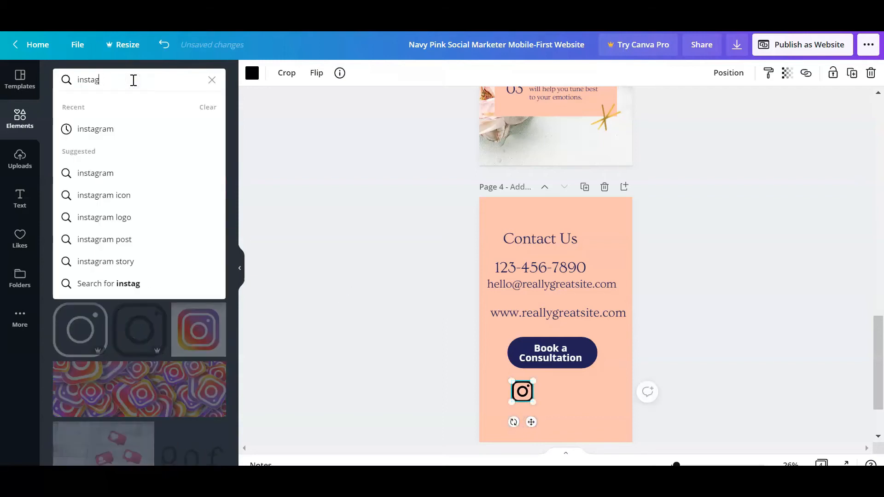
type("facebioi")
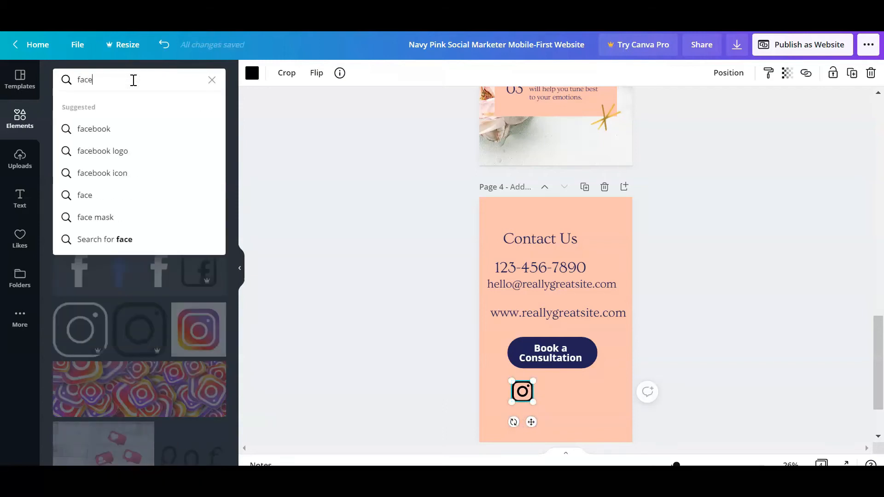
key("BackSpace")
key("BackSpace")
type("ook")
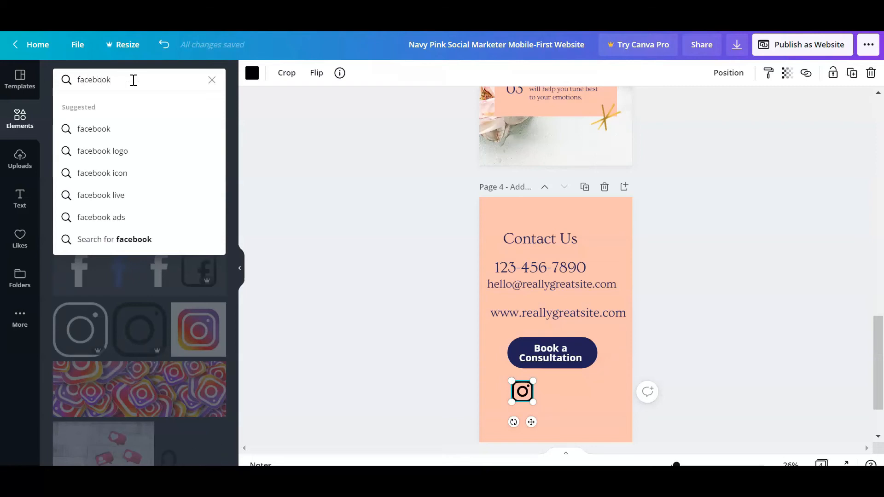
key("Return")
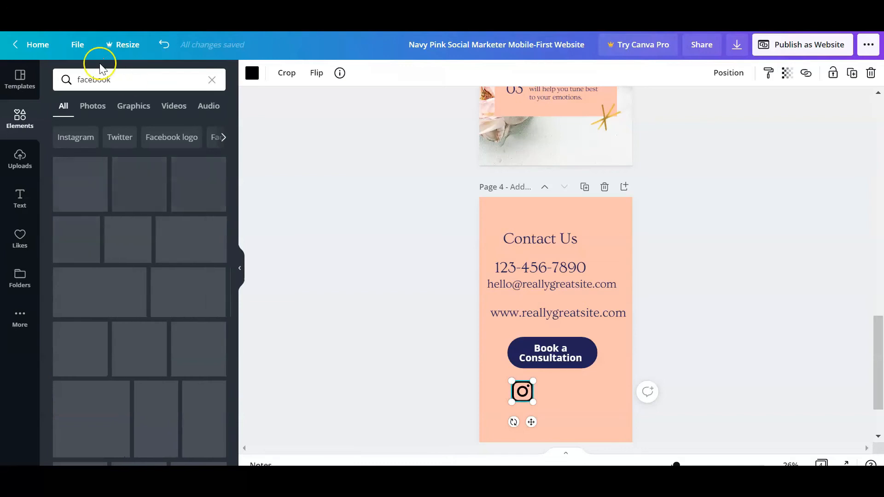
- Add the free round blue Facebook icon, shrink it and place it beside the Instagram icon
left_click(199, 185)
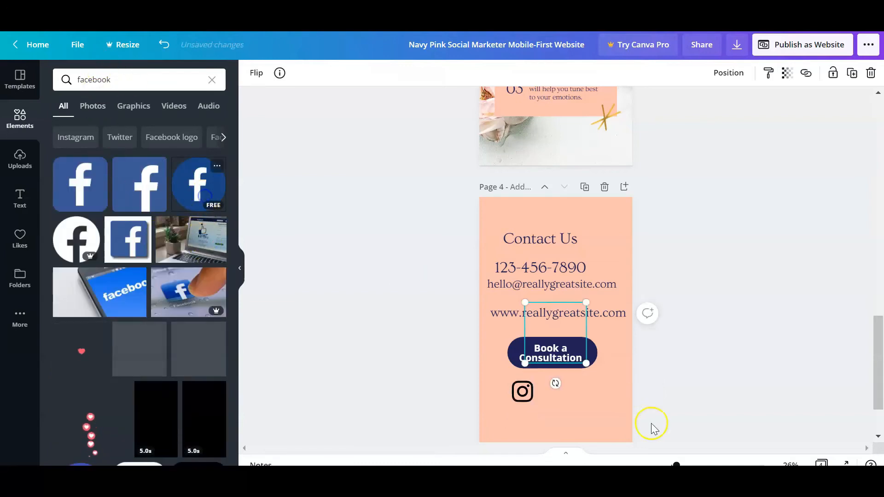
left_click_drag(587, 301, 547, 339)
left_click_drag(547, 383, 567, 404)
left_click(561, 424)
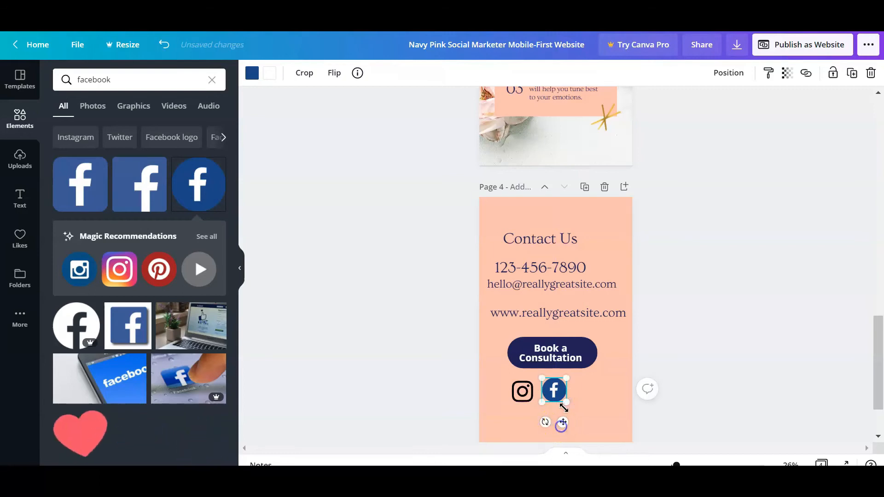
- Recolor the Facebook icon's blue background and the Instagram icon to the document's dark navy
left_click(252, 74)
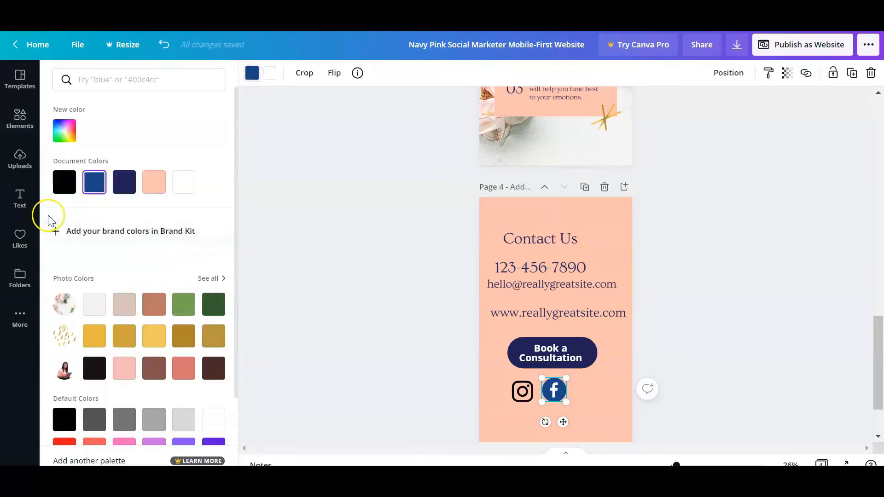
left_click(124, 182)
left_click(515, 391)
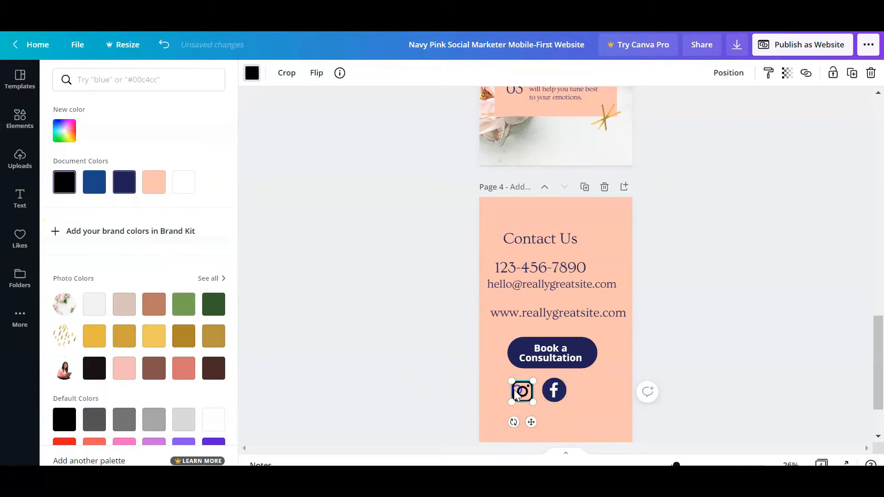
left_click(124, 182)
- Space the Instagram and Facebook icons apart on one line, centred below the "Book a Consultation" button
left_click(559, 389)
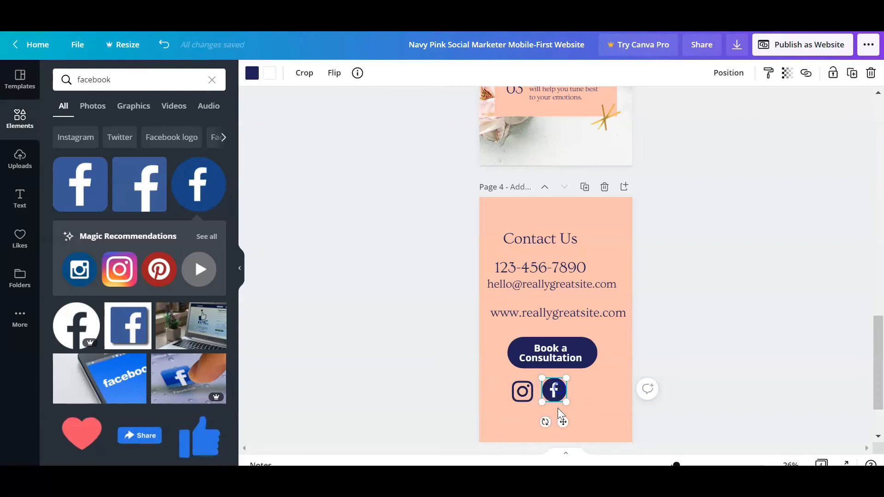
left_click_drag(563, 422, 543, 416)
left_click(522, 391)
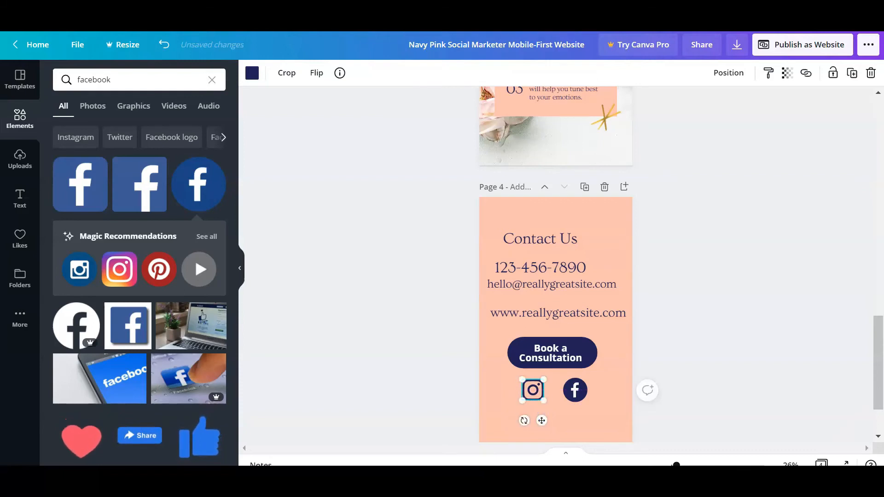
left_click(560, 391)
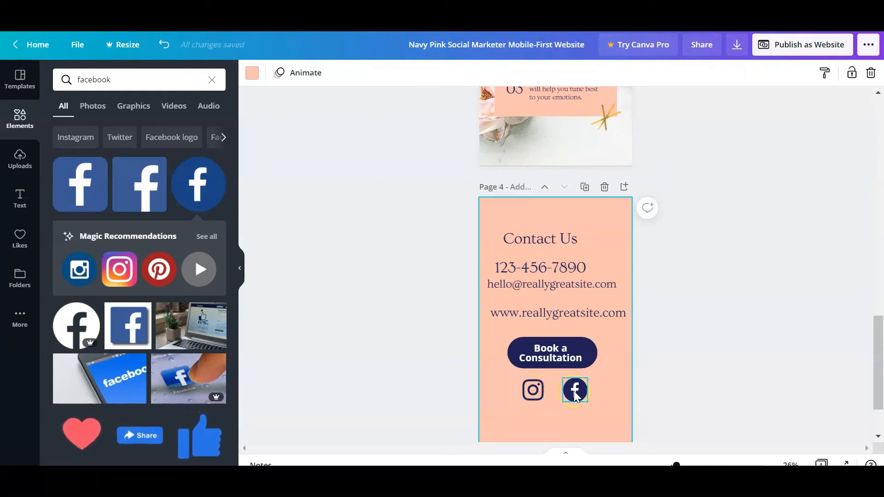
left_click(532, 391)
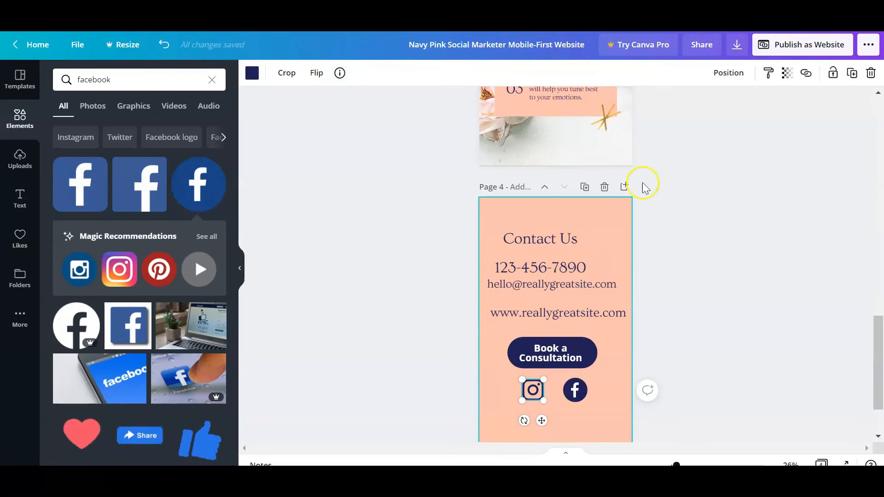
left_click(805, 73)
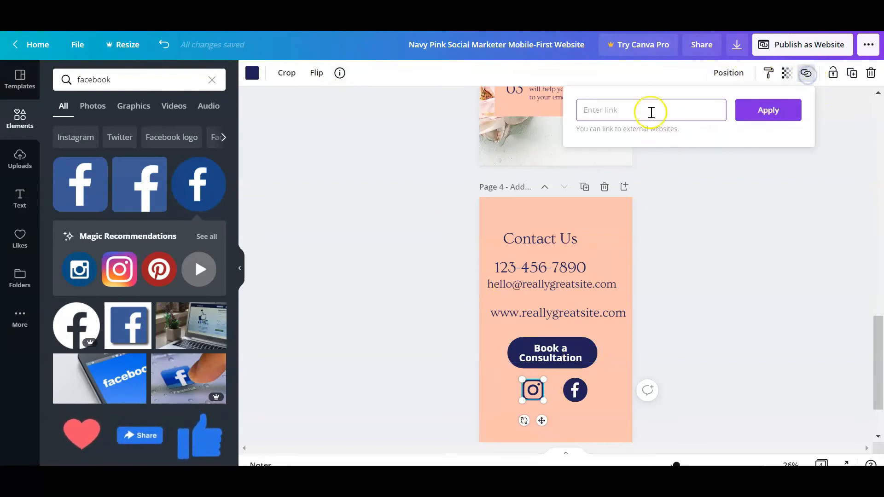
key("ctrl+v")
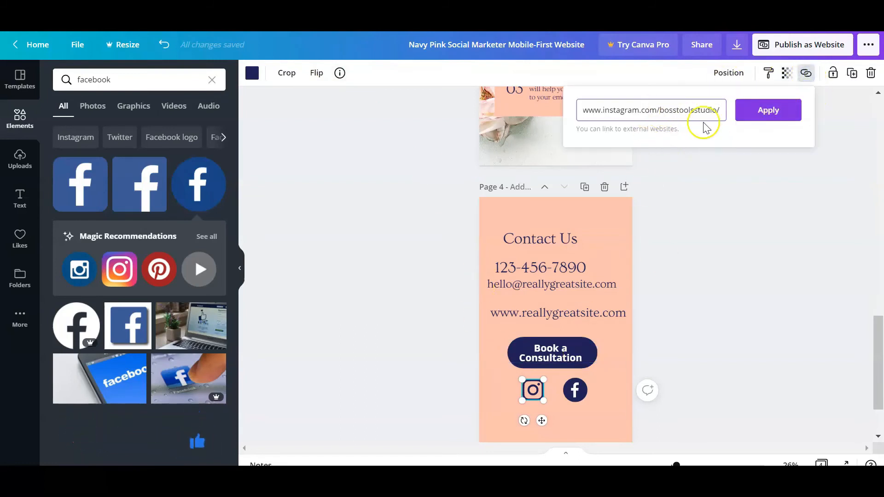
left_click(759, 110)
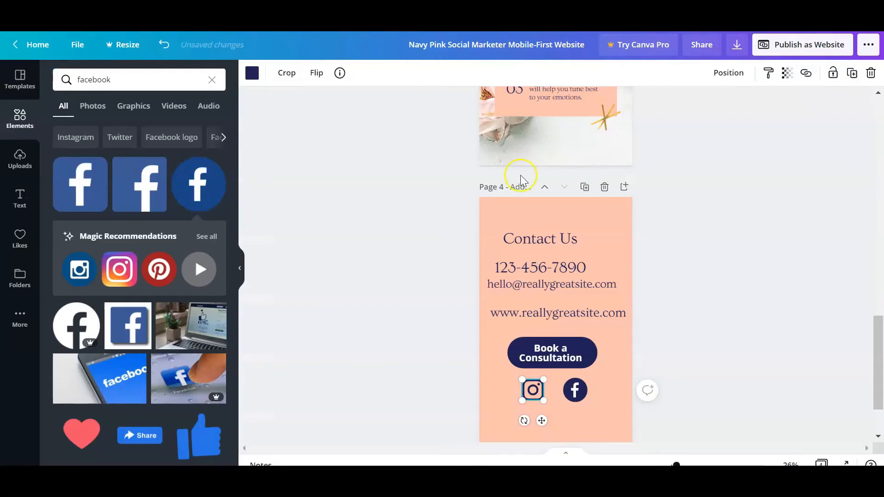
left_click(574, 389)
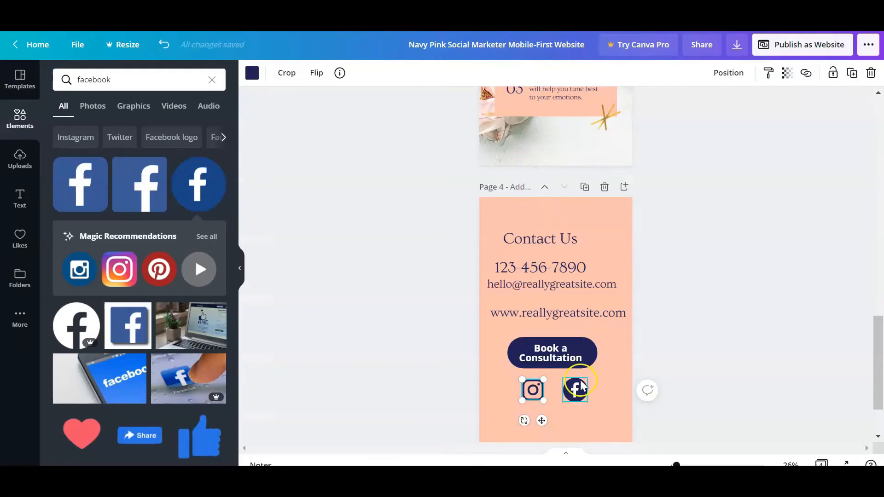
left_click(806, 73)
left_click(655, 103)
key("ctrl+v")
left_click(753, 110)
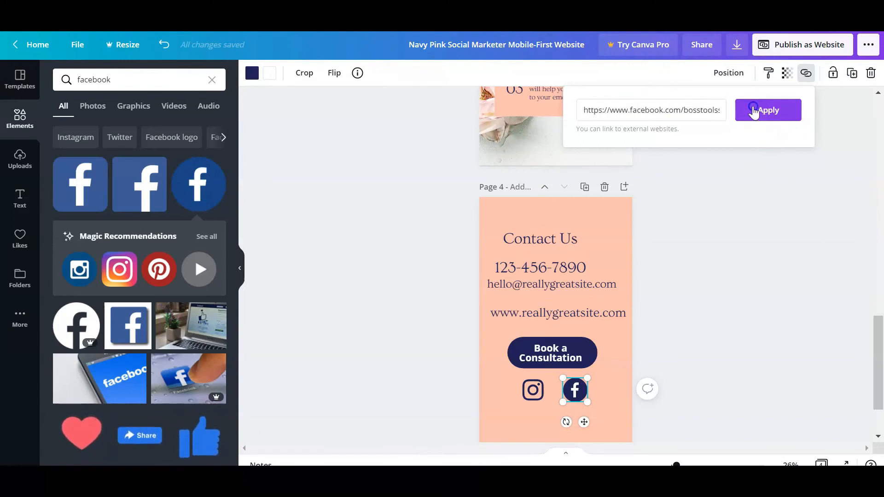
left_click(604, 415)
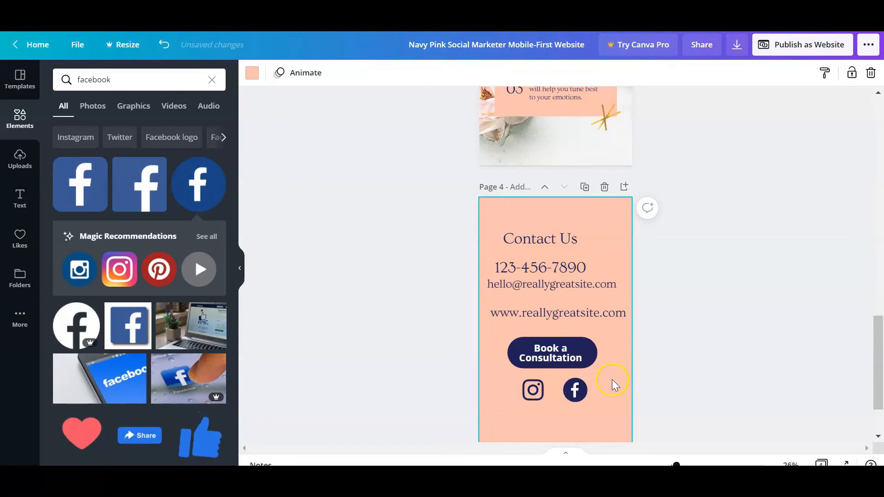
- Review all pages of the website design, from the Luxury Events cover to the contact page
scroll(612, 380, "up", 15)
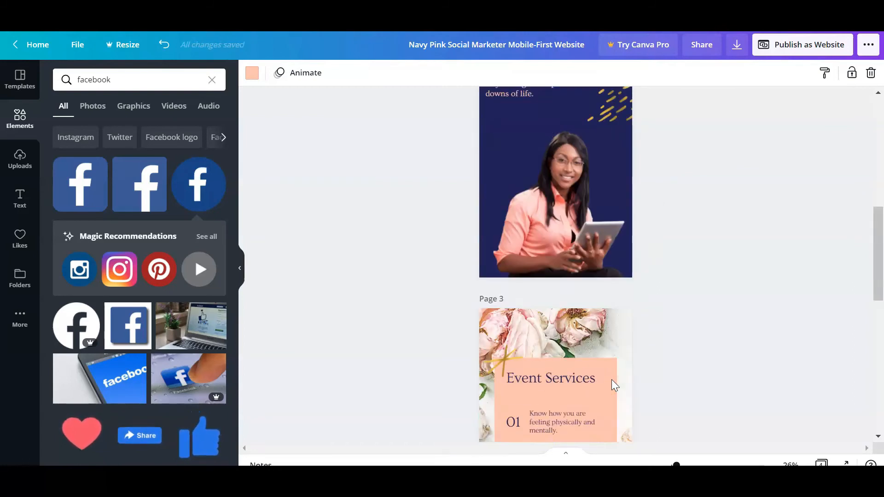
left_click(555, 326)
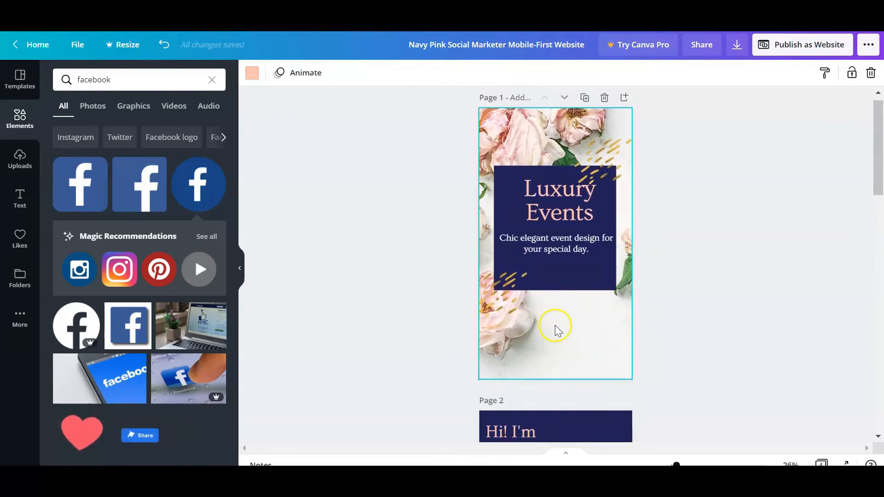
scroll(555, 326, "down", 10)
scroll(555, 326, "down", 8)
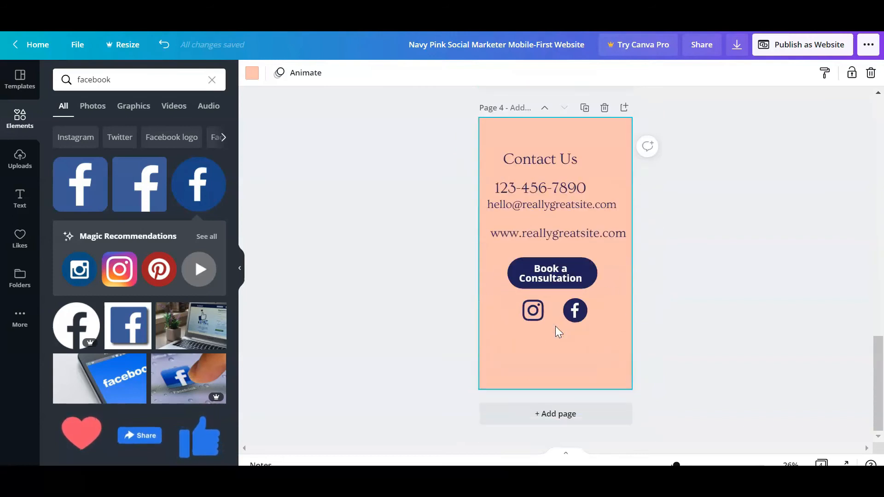
scroll(555, 326, "up", 6)
scroll(555, 326, "up", 10)
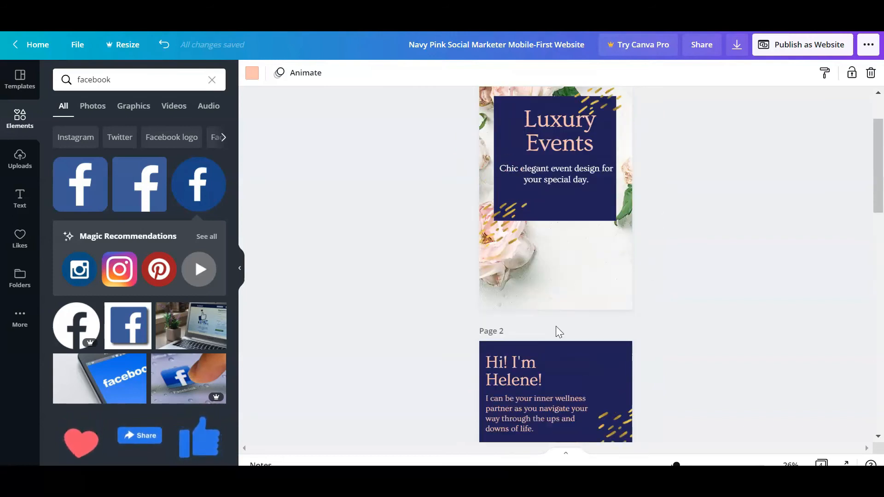
left_click(550, 264)
left_click(559, 213)
scroll(571, 211, "up", 2)
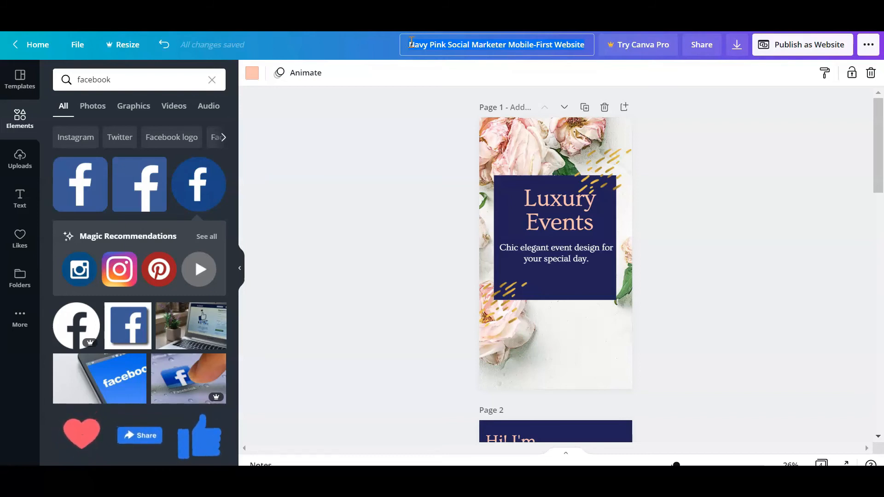
- Rename the design as "Luxury Events"
left_click(411, 41)
type("Luxury")
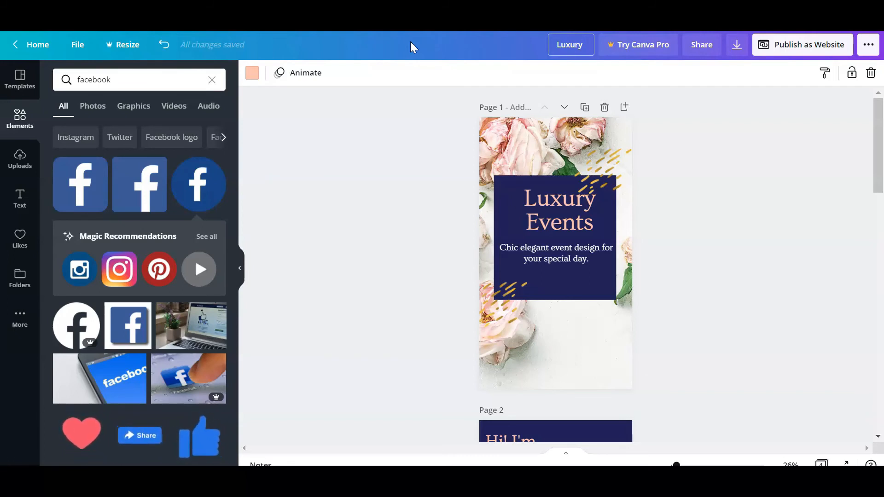
type("Events")
left_click(448, 68)
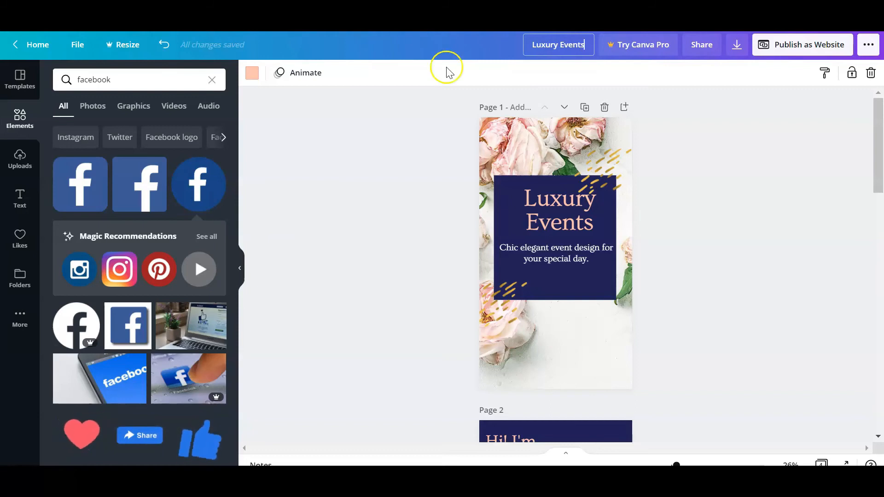
- Set the web style for publishing the site to Classic navigation
left_click(822, 54)
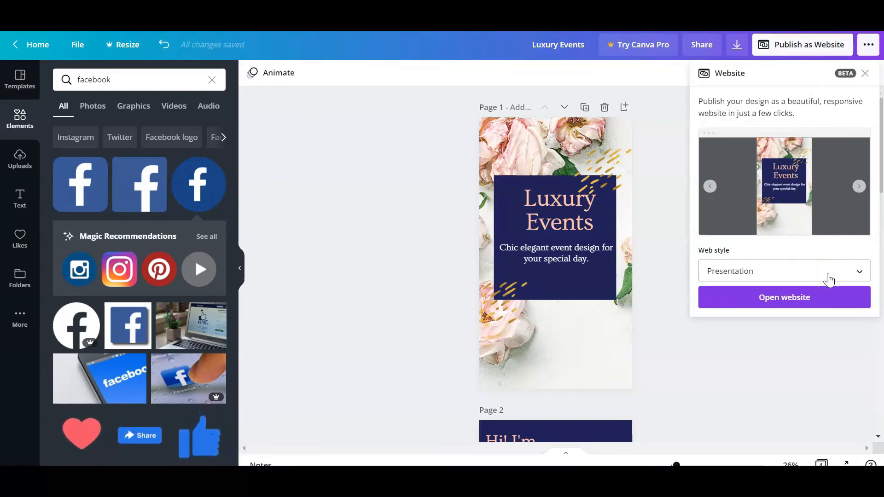
left_click(828, 279)
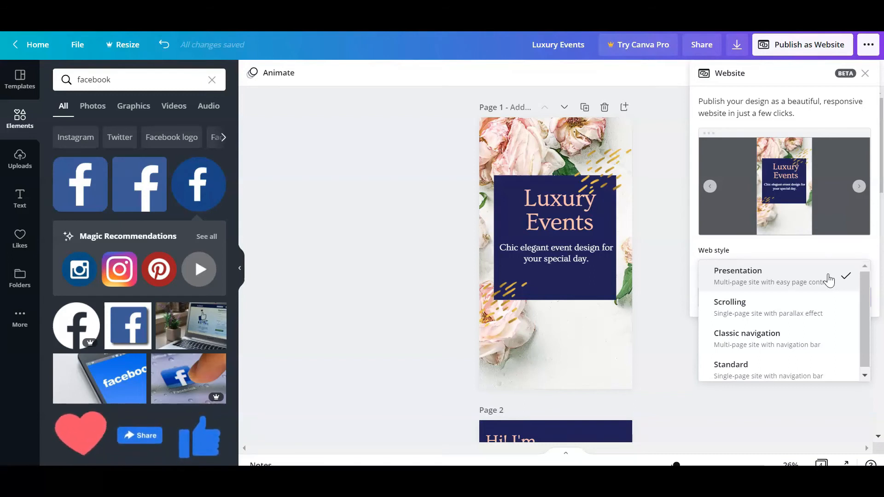
left_click(807, 356)
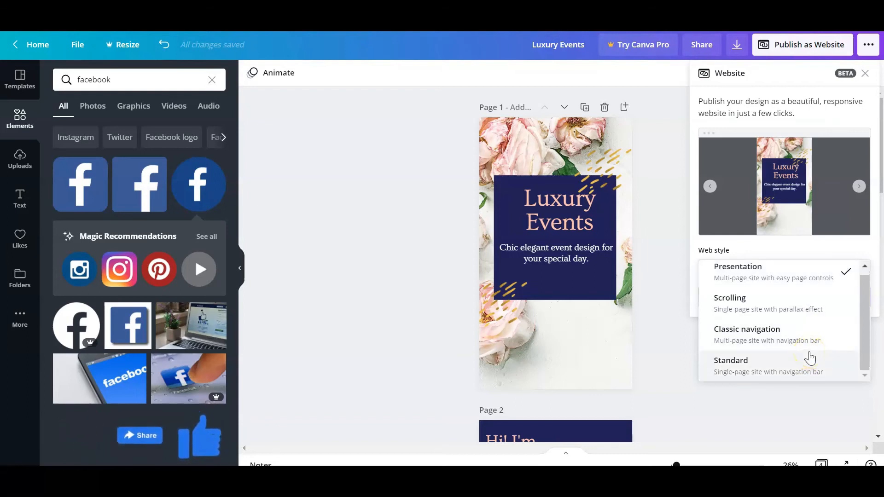
left_click(826, 342)
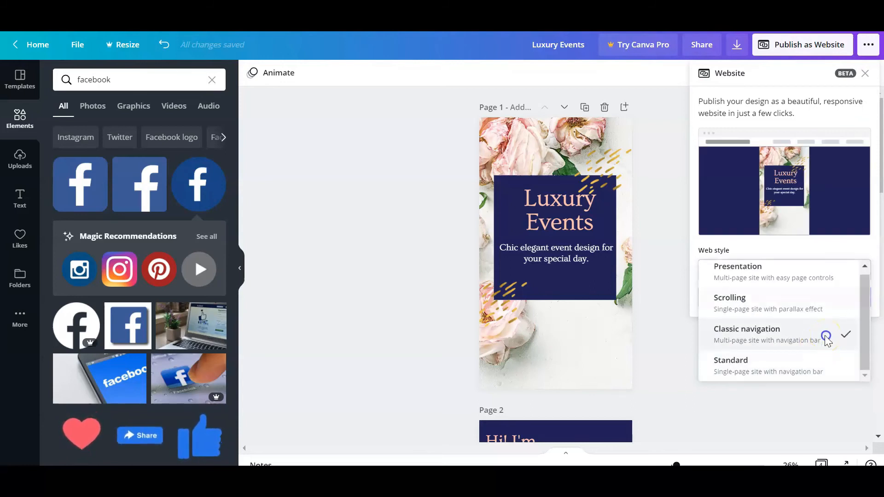
- Title page 1 "Home" and page 2 "About me"
left_click(526, 110)
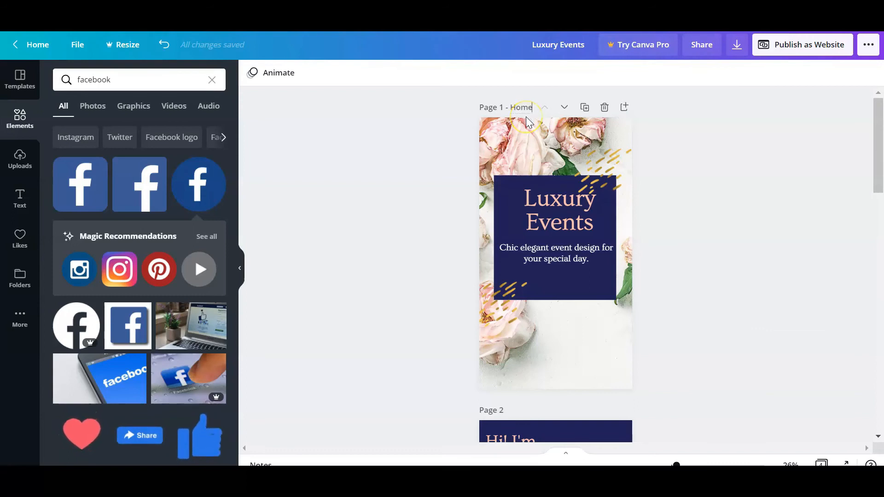
scroll(463, 345, "down", 2)
left_click(490, 341)
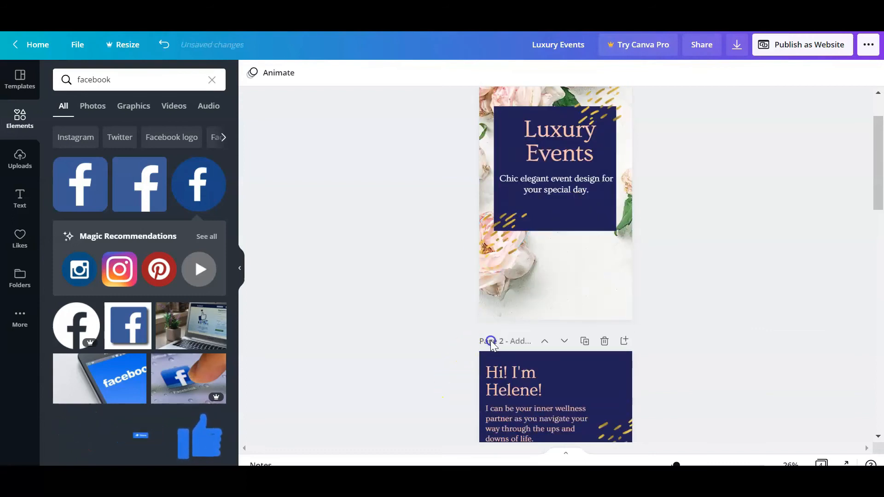
type("Abiu")
key("BackSpace")
key("BackSpace")
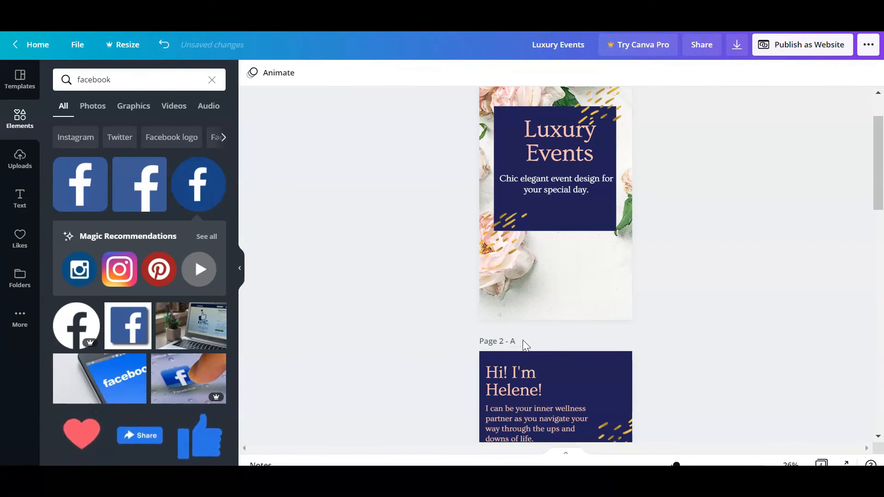
type("out")
key("BackSpace")
key("BackSpace")
key("BackSpace")
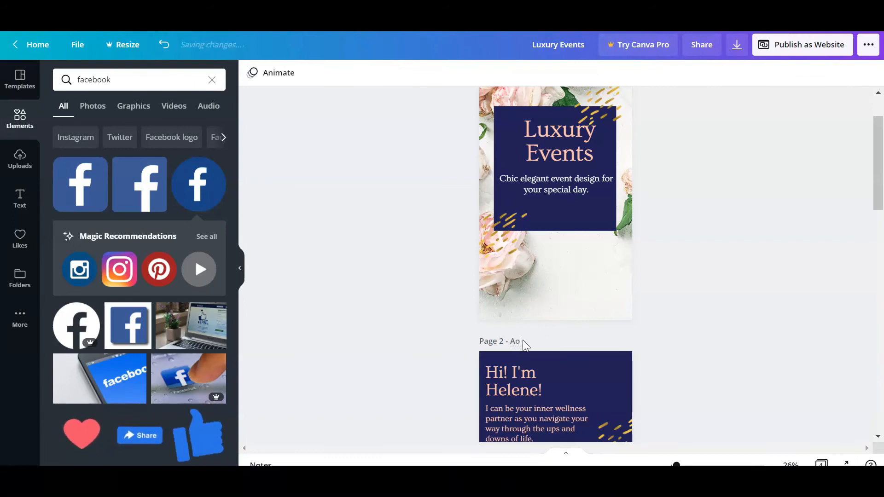
type("bout me")
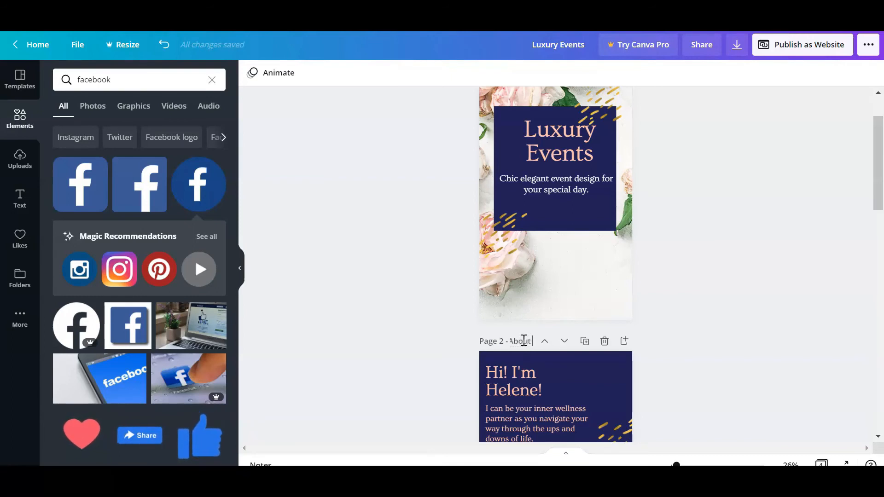
- Title page 3 "Services" and page 4 "Contact Us"
scroll(535, 345, "down", 9)
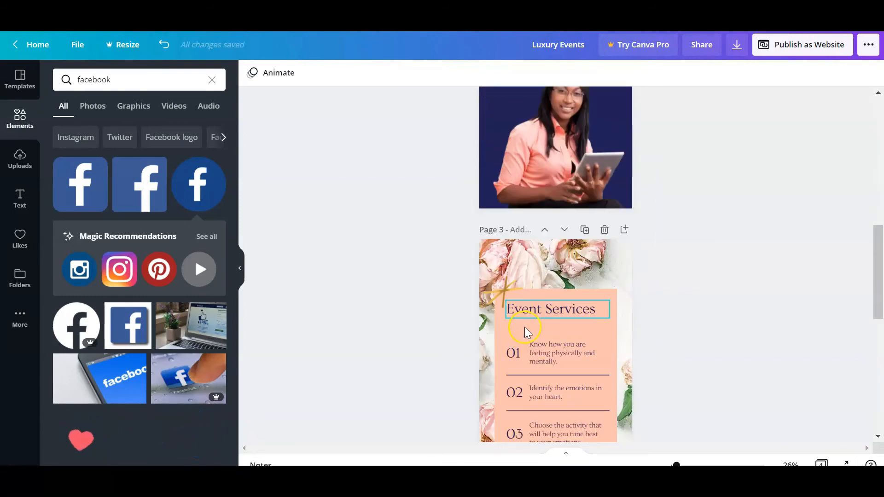
left_click(513, 231)
type("S")
type("ervices")
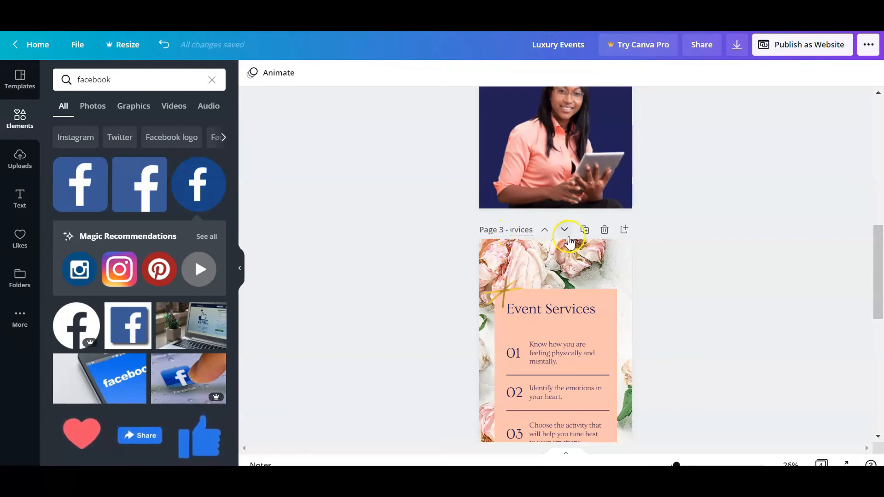
scroll(525, 268, "down", 5)
left_click(515, 325)
type("C")
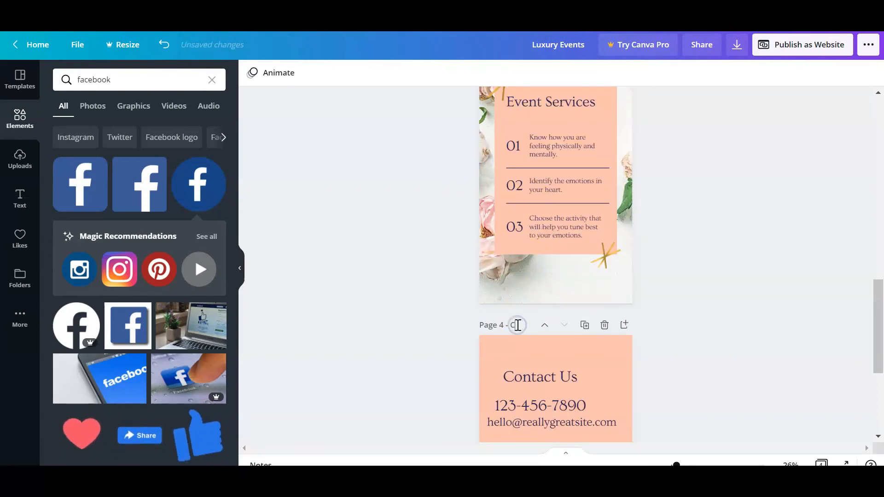
type("ontact Us")
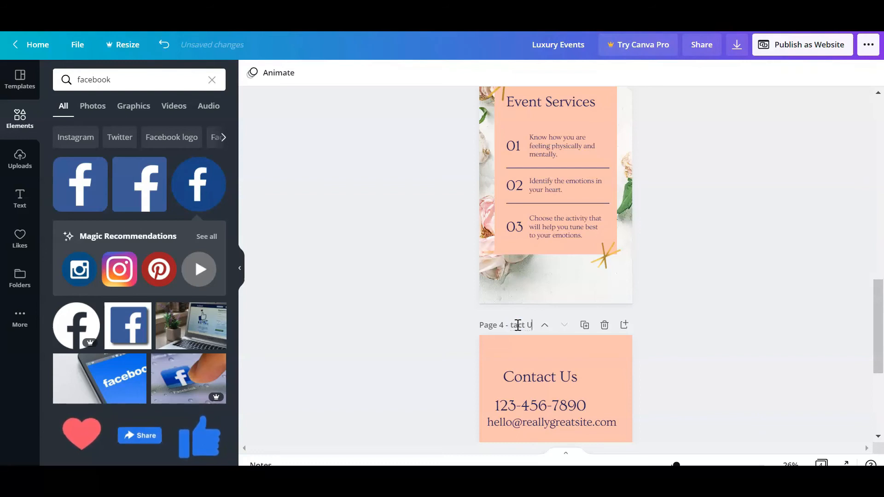
- Set the web style for publishing the site to Presentation
scroll(631, 336, "up", 15)
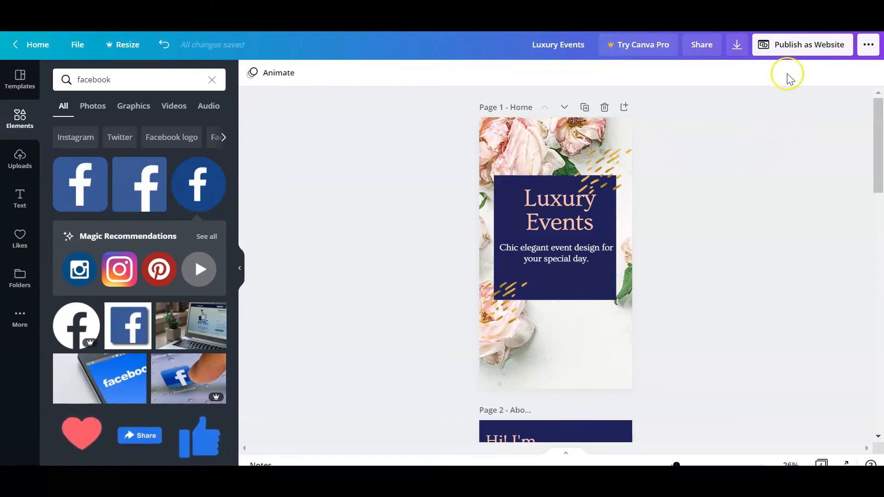
left_click(797, 52)
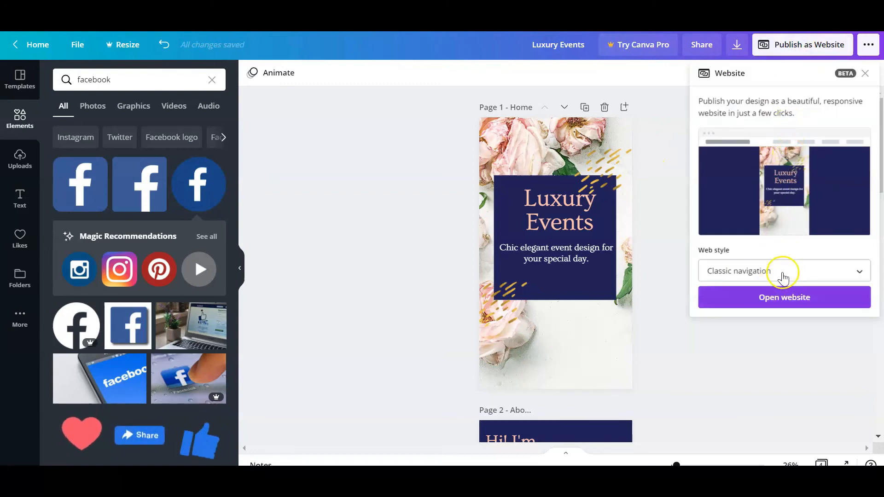
left_click(783, 276)
left_click(783, 220)
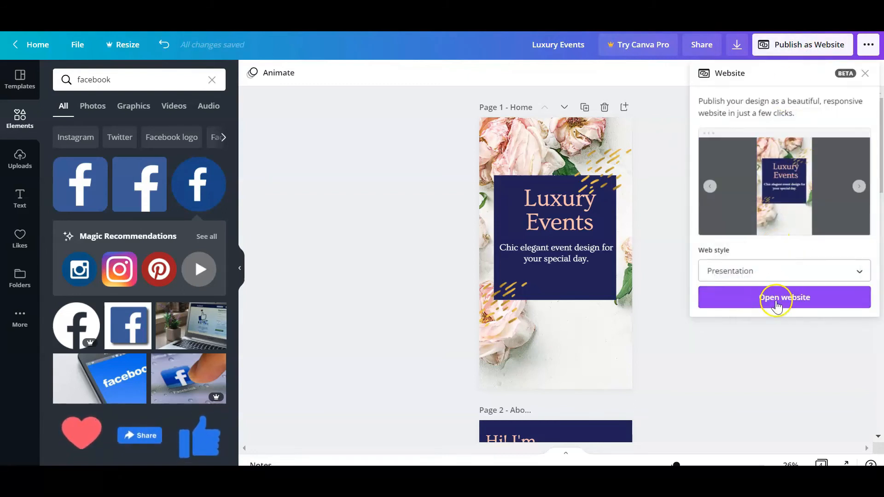
- Open the website in Presentation style, page through to the Contact Us page, and return to the design
left_click(776, 304)
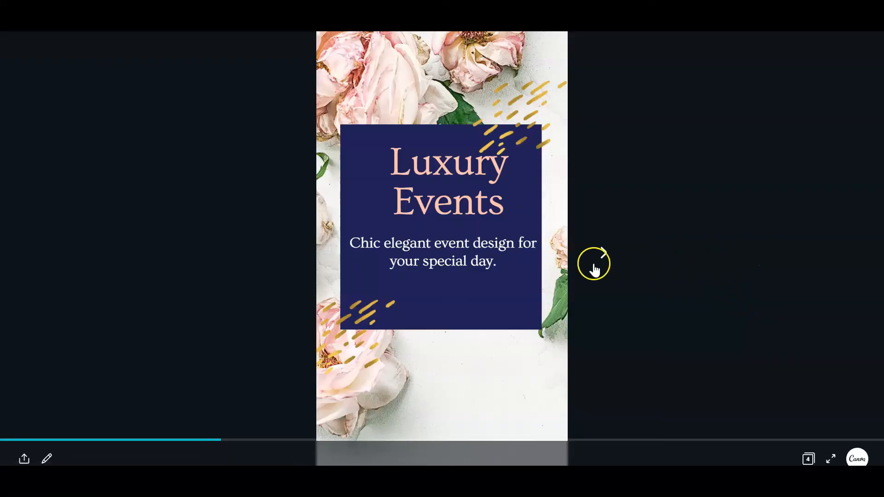
left_click(604, 252)
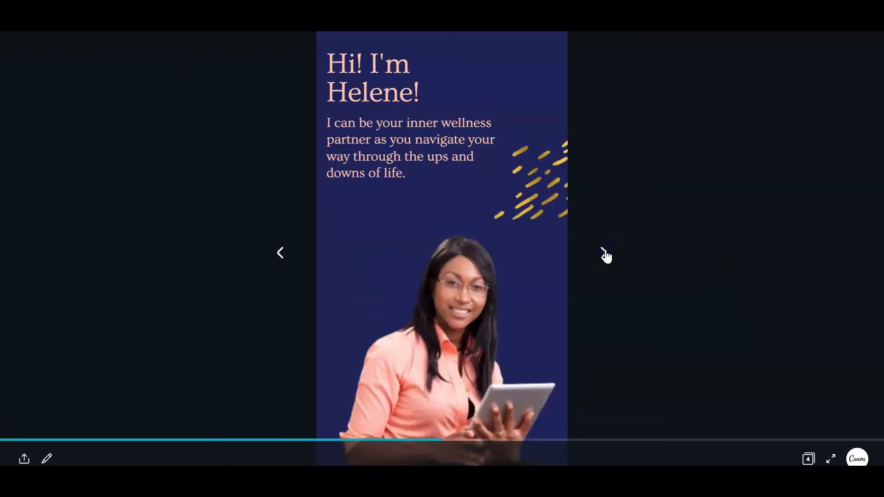
left_click(604, 252)
left_click(604, 253)
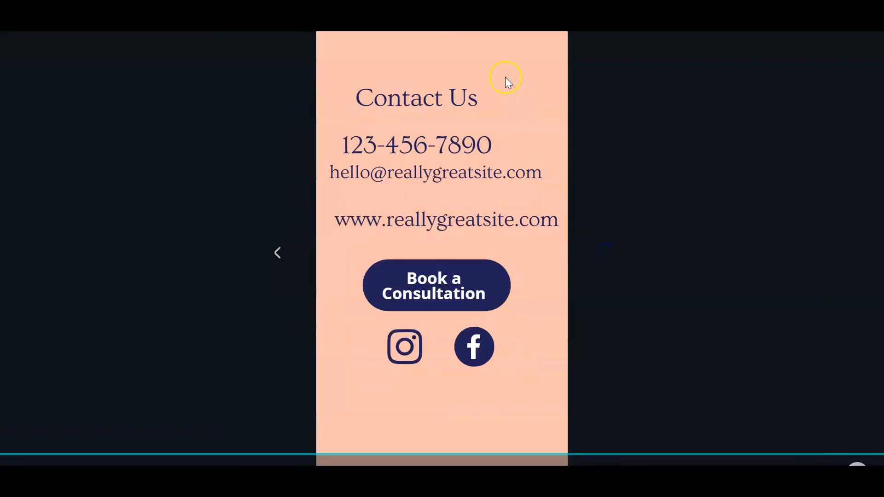
key("ctrl+shift+Tab")
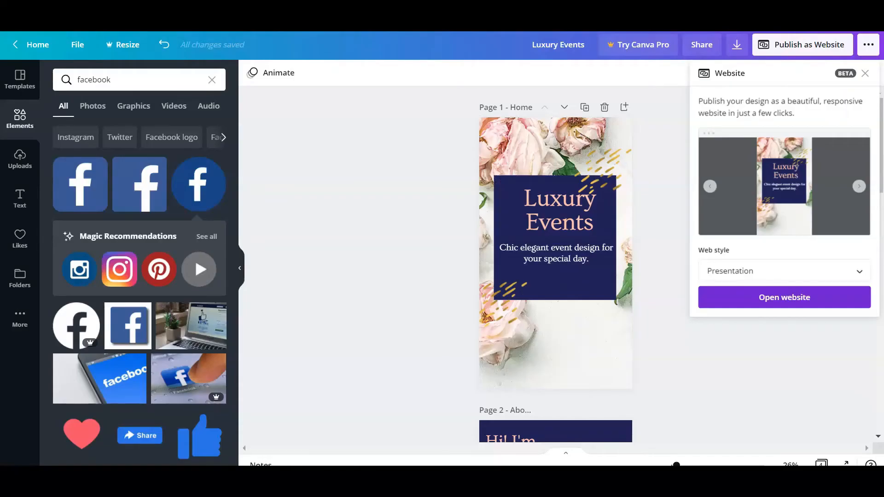
- Set the web style to Scrolling, open the website to view it down to the contact section, and return to the design
left_click(829, 272)
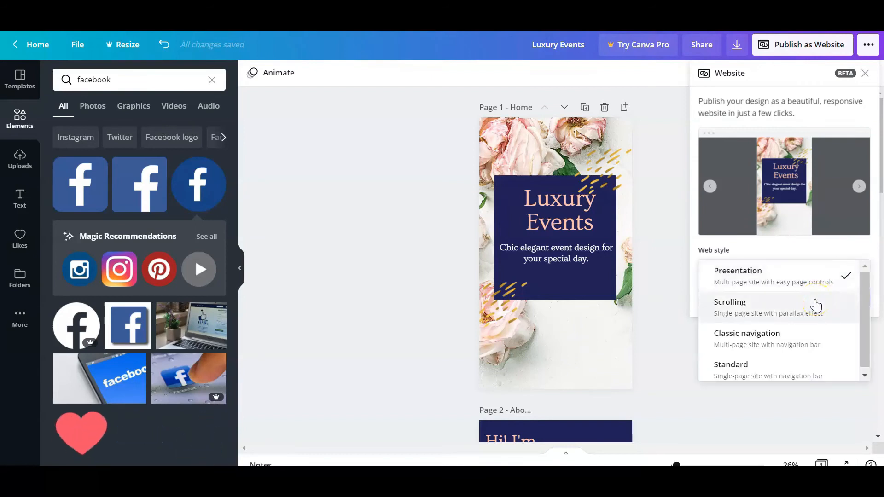
left_click(815, 303)
left_click(800, 305)
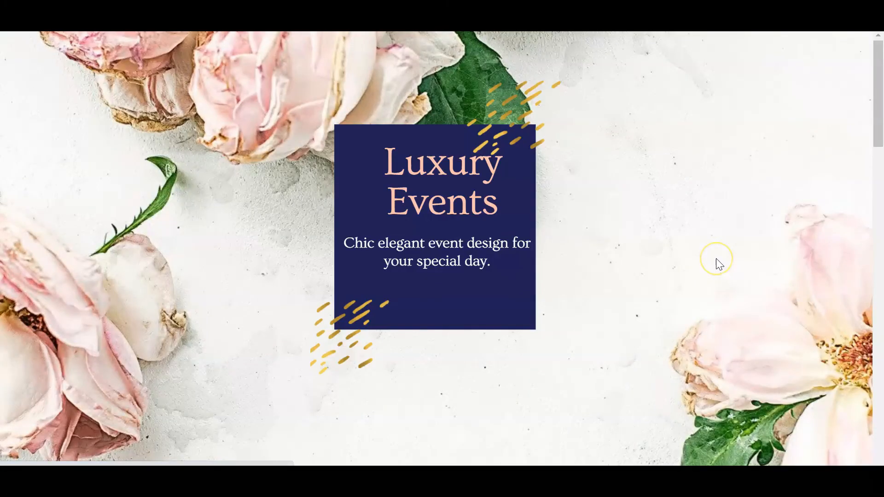
scroll(716, 258, "down", 5)
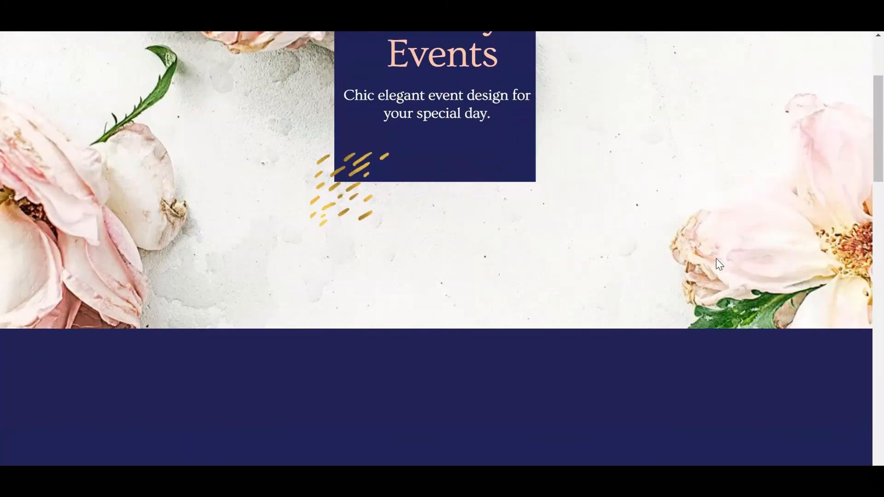
scroll(716, 259, "down", 10)
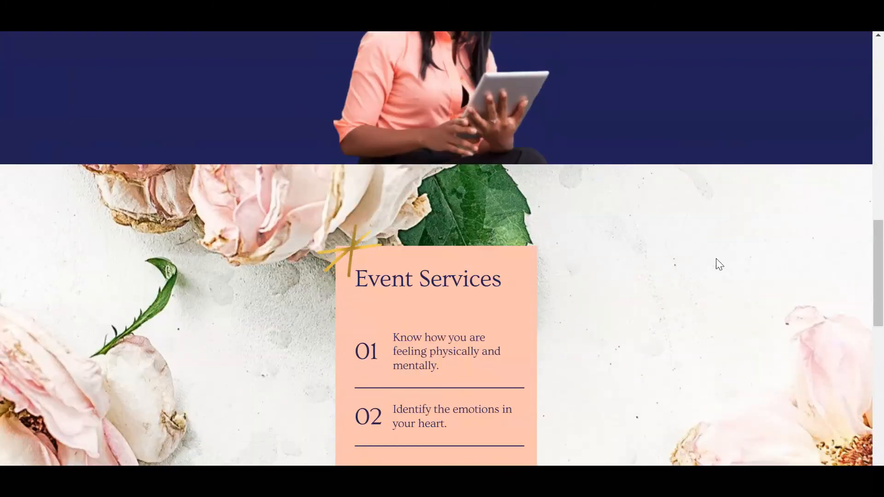
scroll(716, 258, "down", 10)
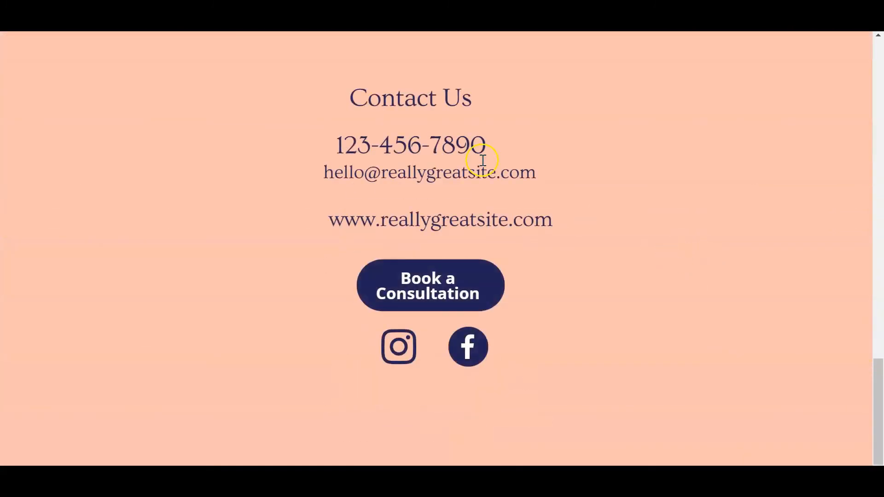
left_click(235, 9)
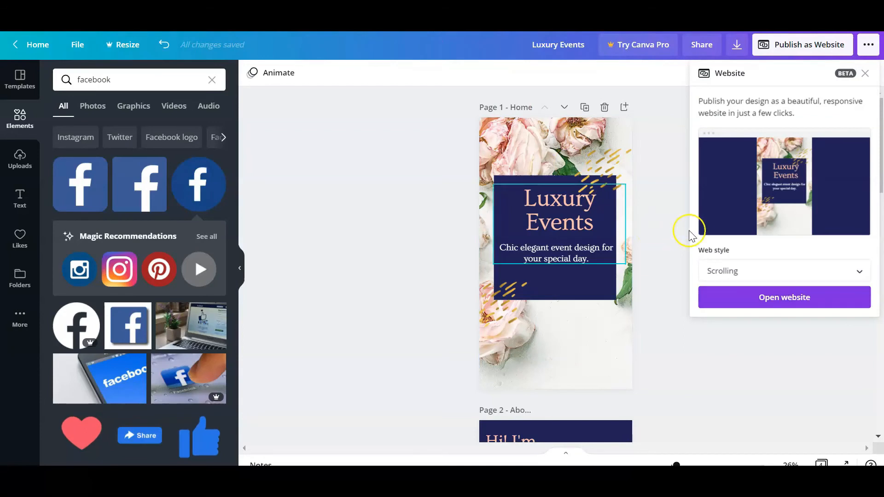
- Set the web style to Classic navigation, open the website, and look through its About me page
left_click(729, 282)
left_click(760, 307)
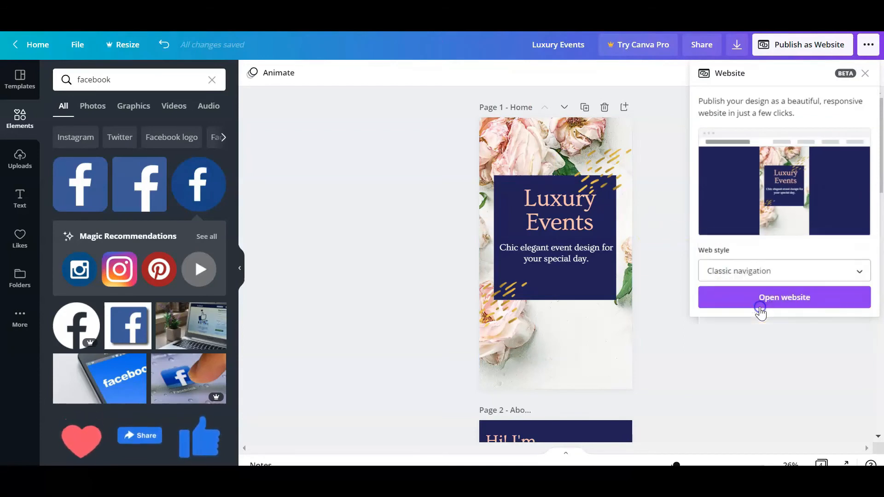
left_click(762, 307)
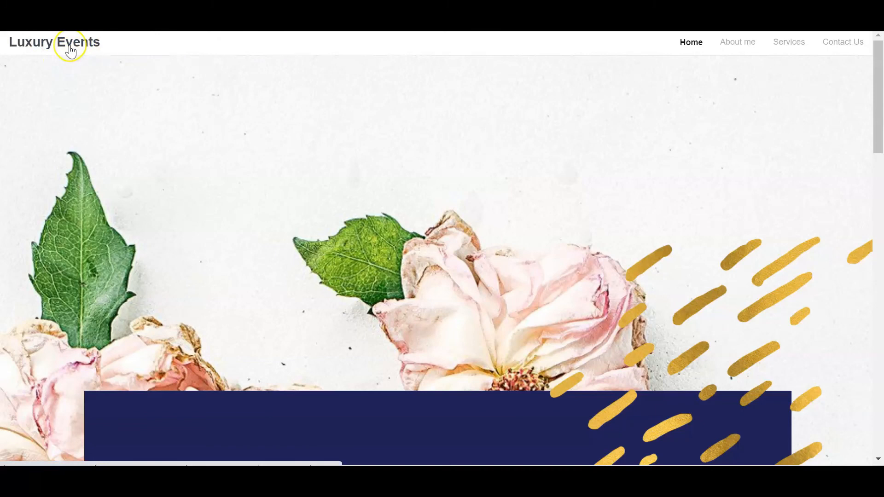
left_click(741, 47)
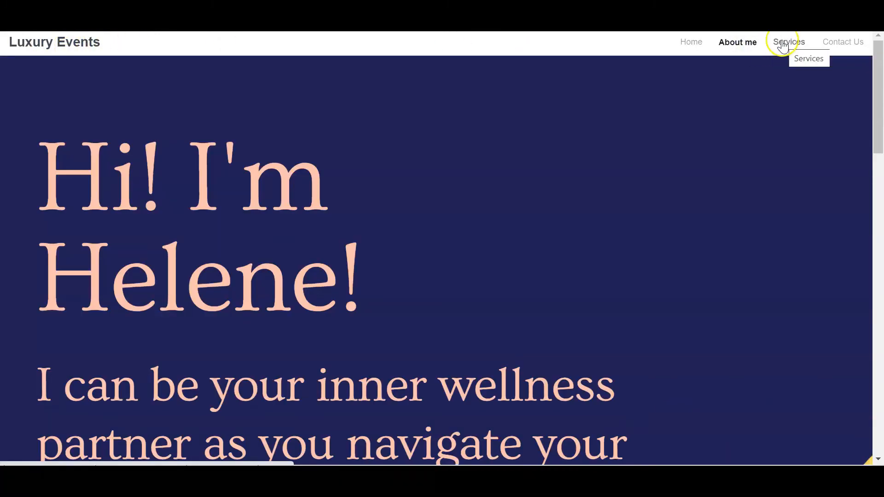
scroll(803, 86, "down", 1)
scroll(803, 85, "down", 15)
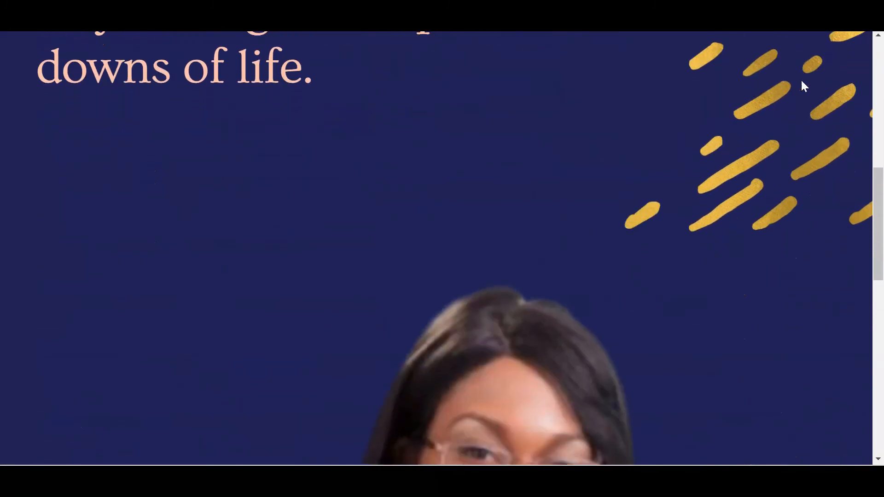
scroll(801, 76, "down", 2)
scroll(799, 95, "up", 18)
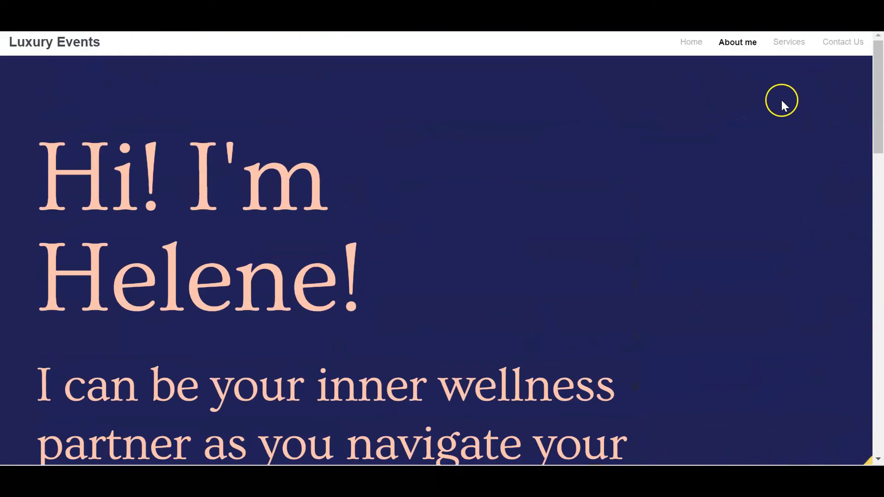
- View the Services and Contact Us pages of the Classic navigation website, and return to the design
left_click(792, 48)
scroll(828, 140, "down", 10)
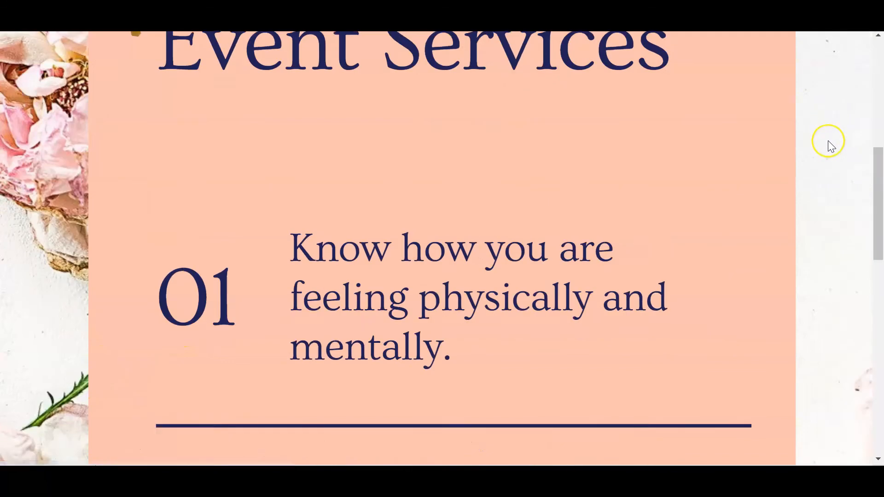
scroll(813, 183, "up", 10)
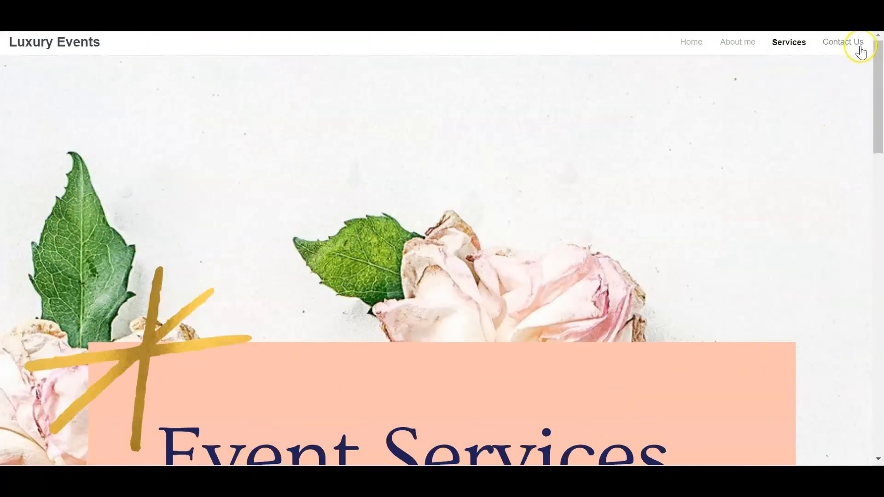
left_click(859, 42)
scroll(813, 208, "down", 10)
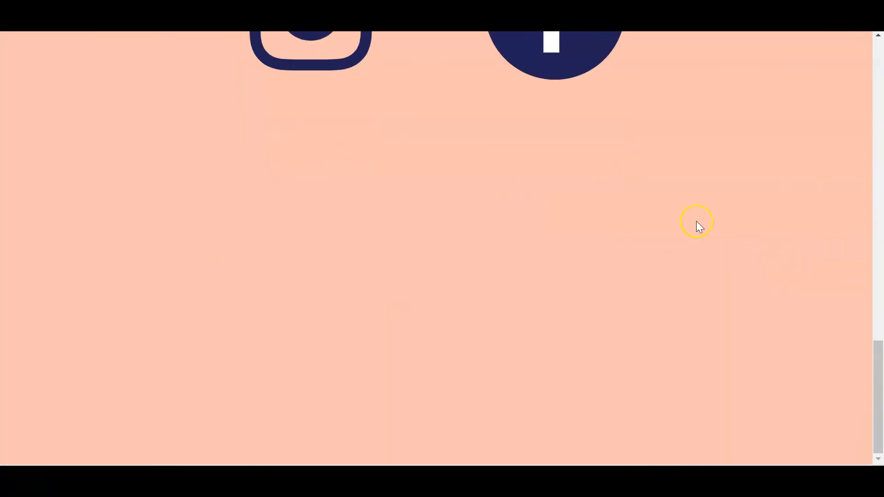
scroll(697, 223, "up", 10)
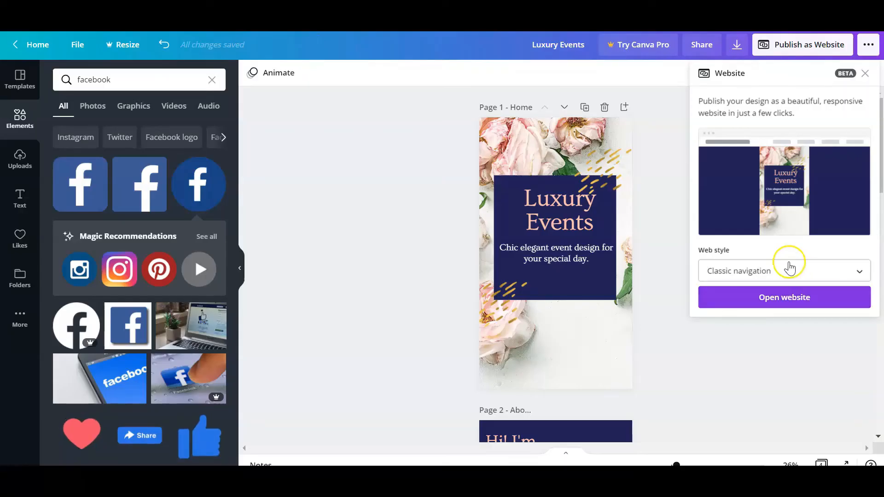
- Set the web style to Standard, open the website, and look through its single-page layout
left_click(786, 270)
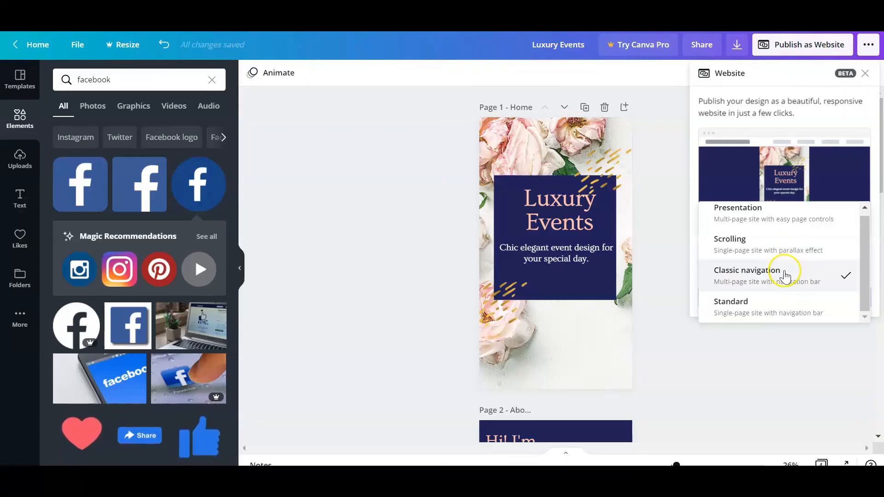
left_click(769, 304)
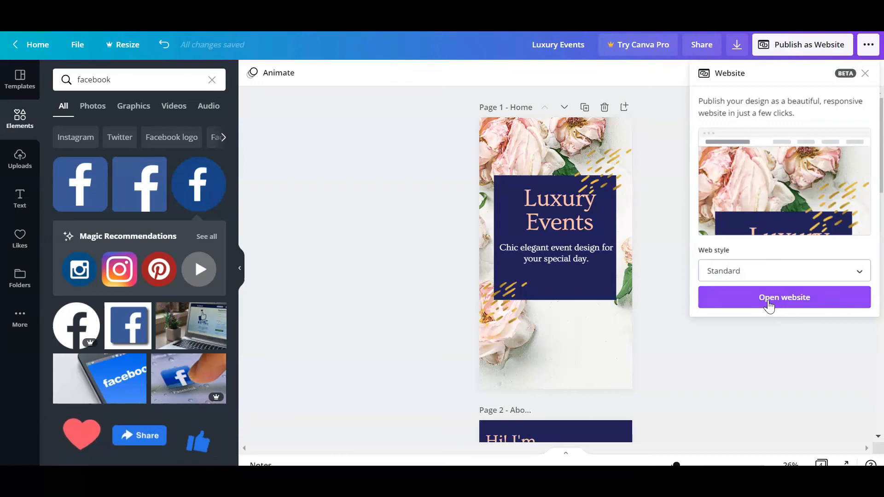
left_click(768, 305)
scroll(776, 238, "down", 2)
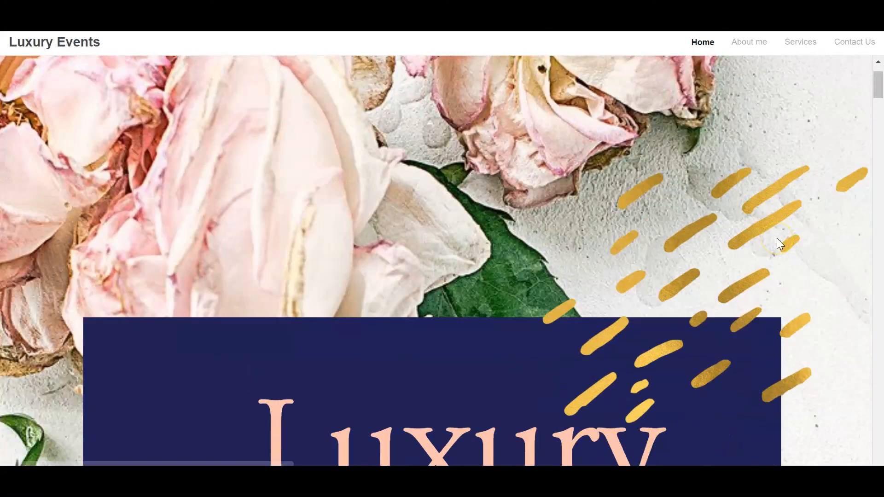
scroll(776, 238, "down", 10)
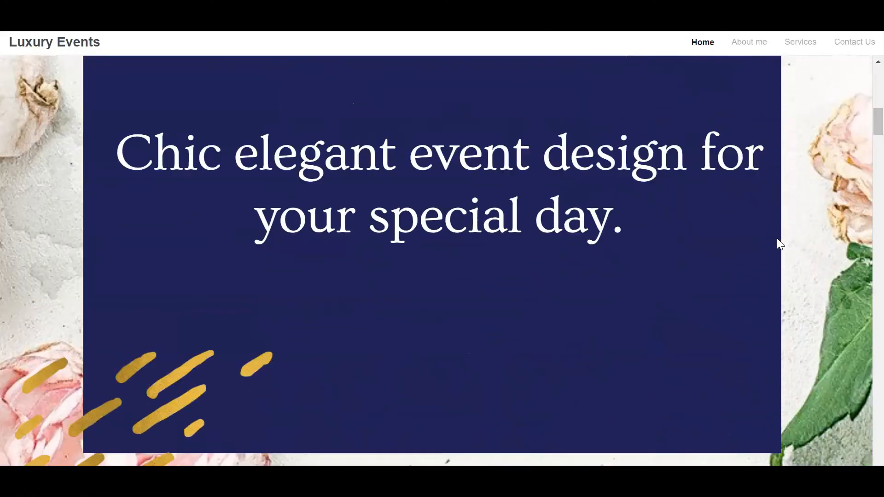
scroll(777, 239, "down", 15)
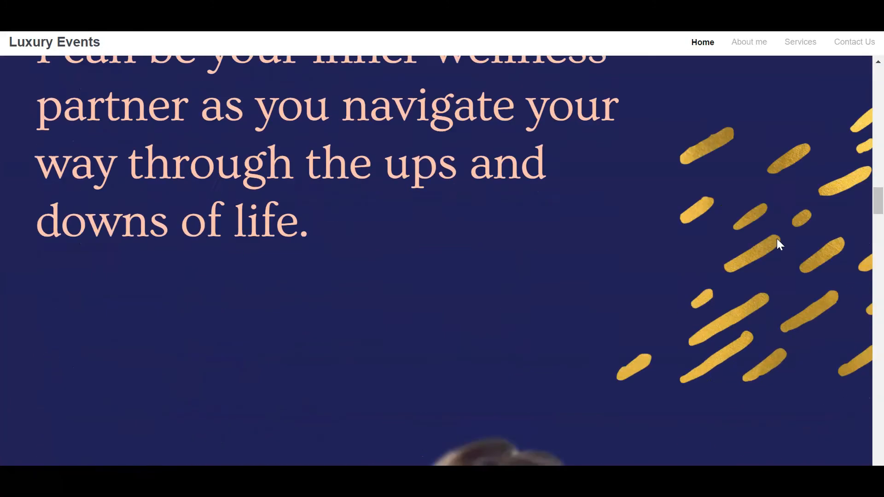
scroll(777, 239, "down", 15)
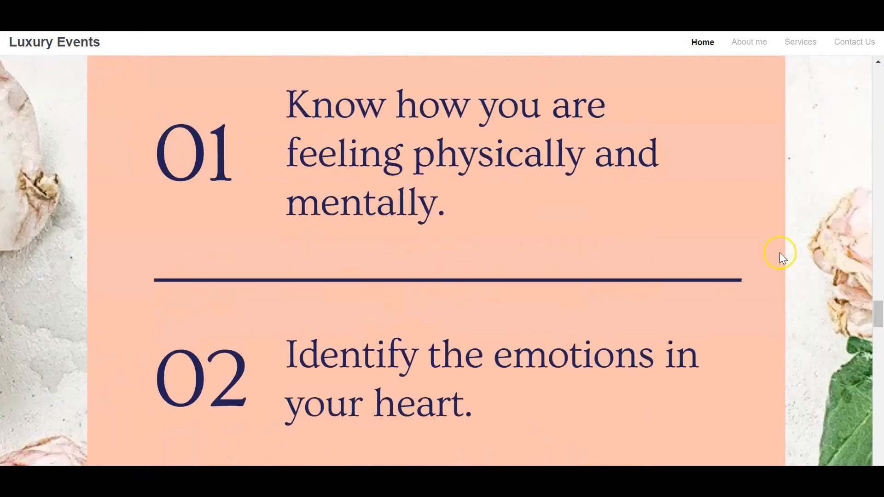
scroll(779, 253, "down", 15)
scroll(787, 234, "up", 20)
- Jump to the Contact Us section, test the Instagram icon's link, and return to the Canva design
left_click(857, 44)
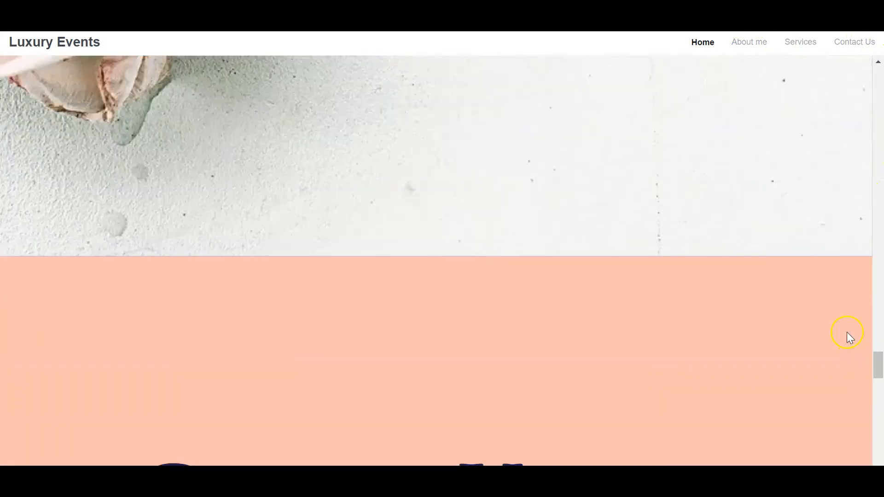
scroll(265, 161, "up", 4)
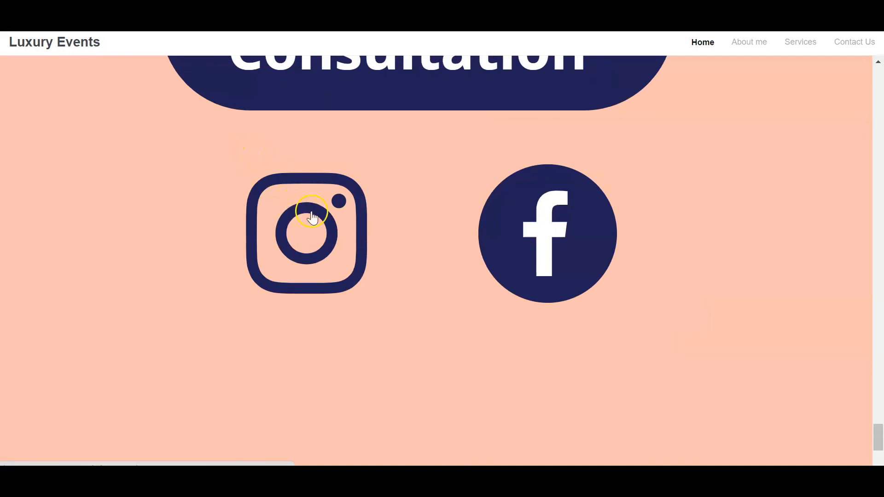
left_click(302, 238)
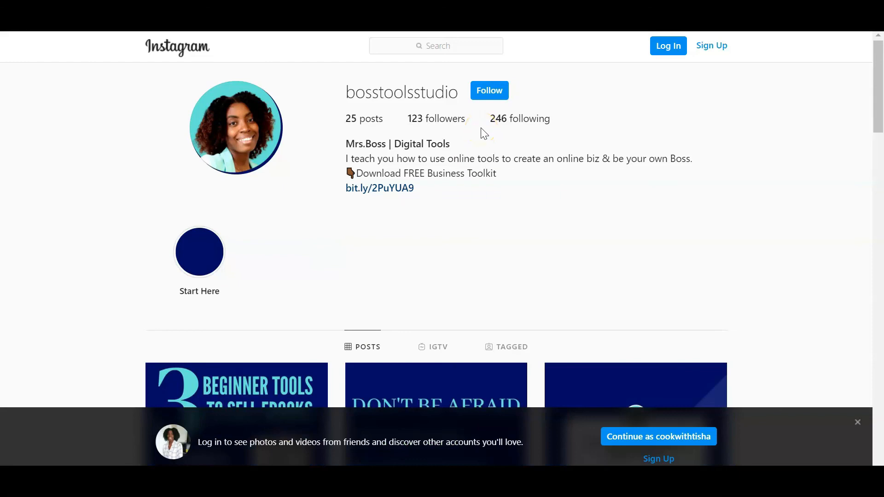
left_click(286, 67)
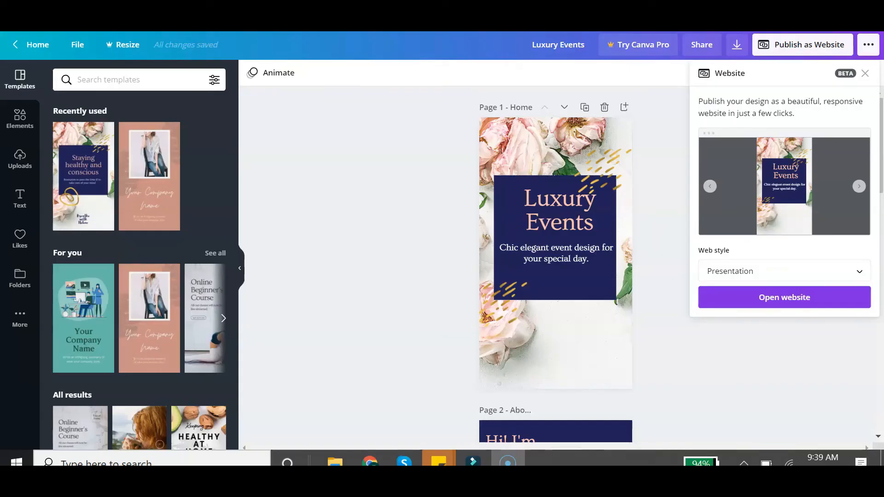